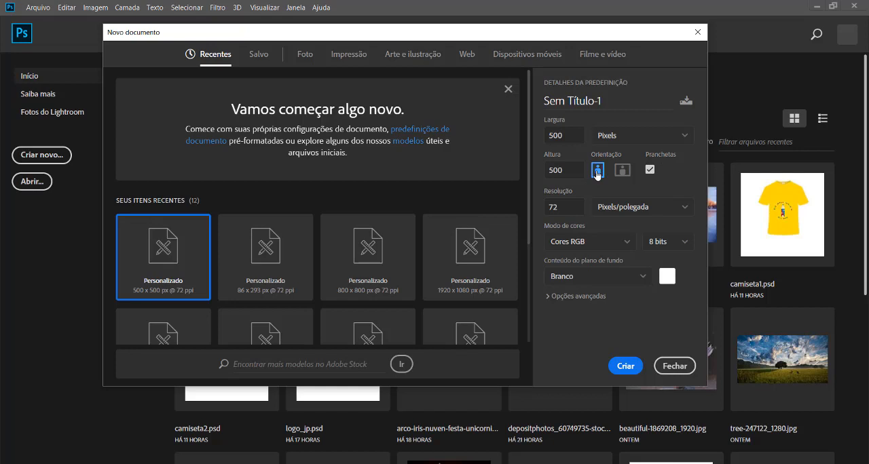
Create the 500 × 500 px, 72 ppi artboard document and draw a second artboard, about 283 × 536 px, against the first one's left edge.
click(625, 366)
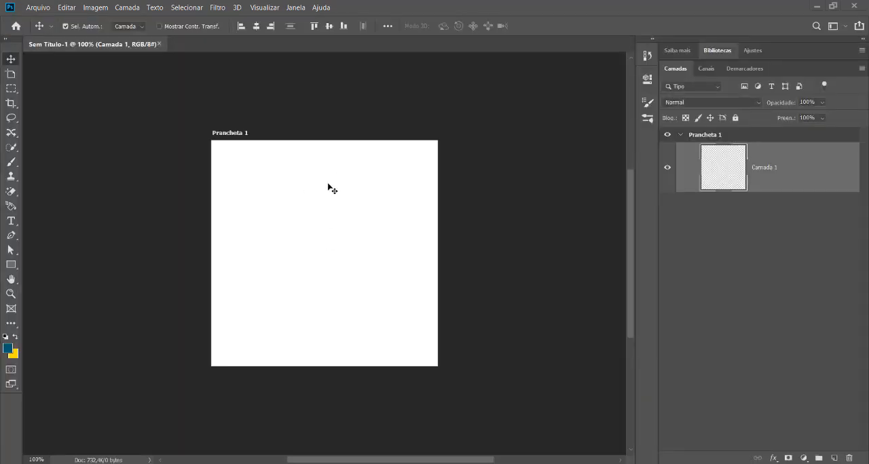
click(11, 75)
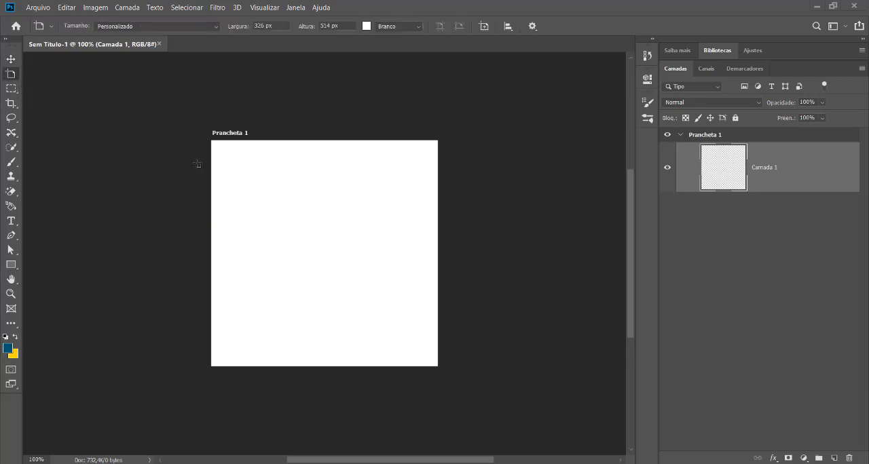
drag(84, 129, 211, 371)
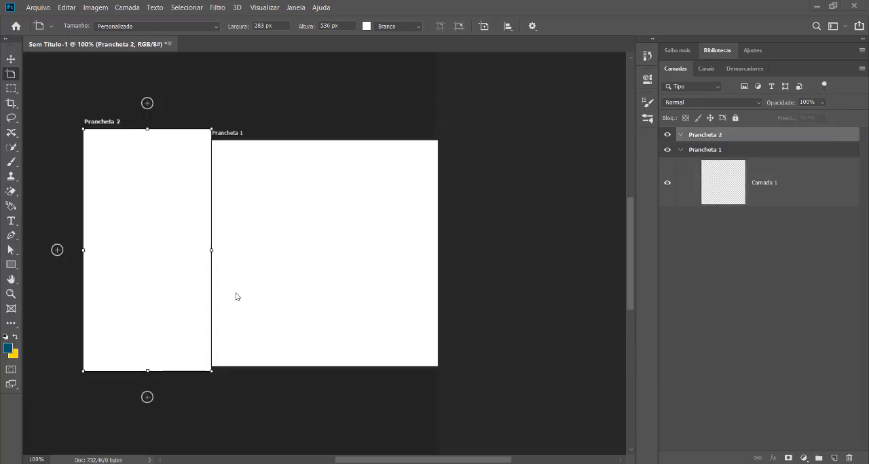
Narrow Prancheta 1 from both its left and right edges, leaving a gap between it and Prancheta 2.
click(252, 179)
key(v)
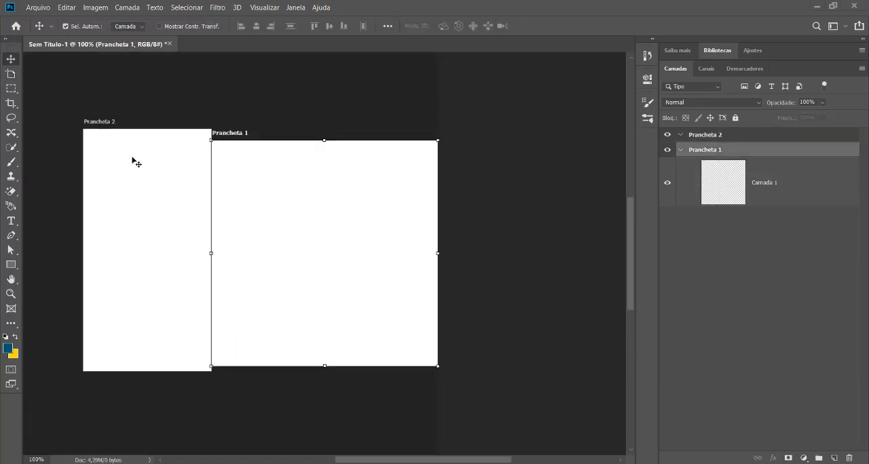
click(13, 104)
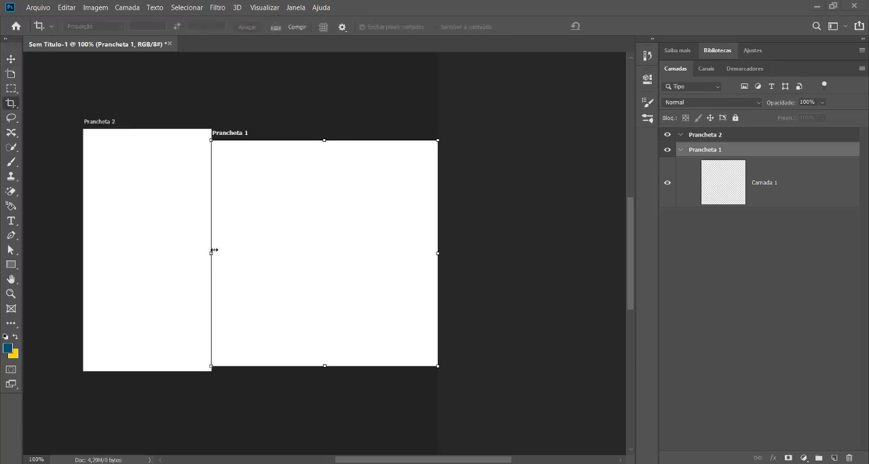
drag(212, 252, 245, 252)
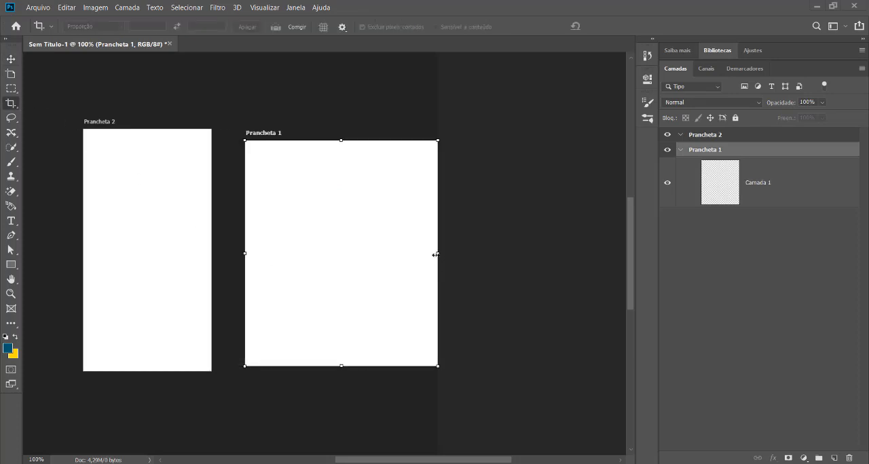
drag(437, 253, 402, 253)
drag(351, 240, 312, 214)
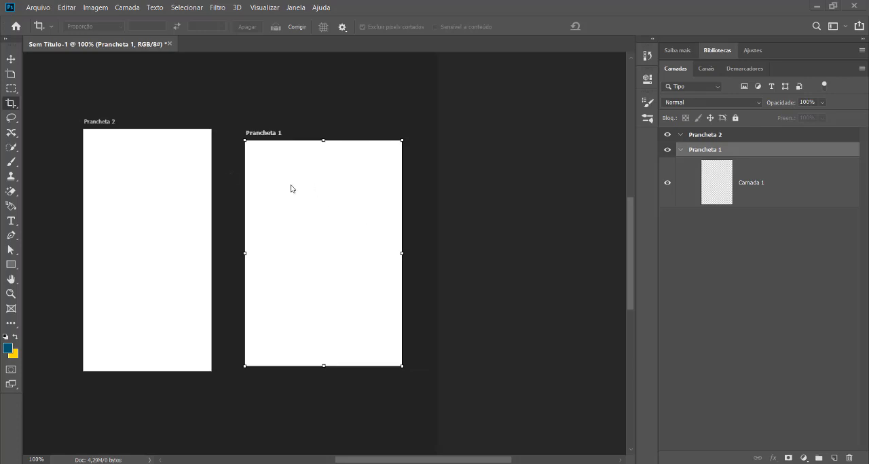
click(178, 163)
click(320, 218)
click(162, 197)
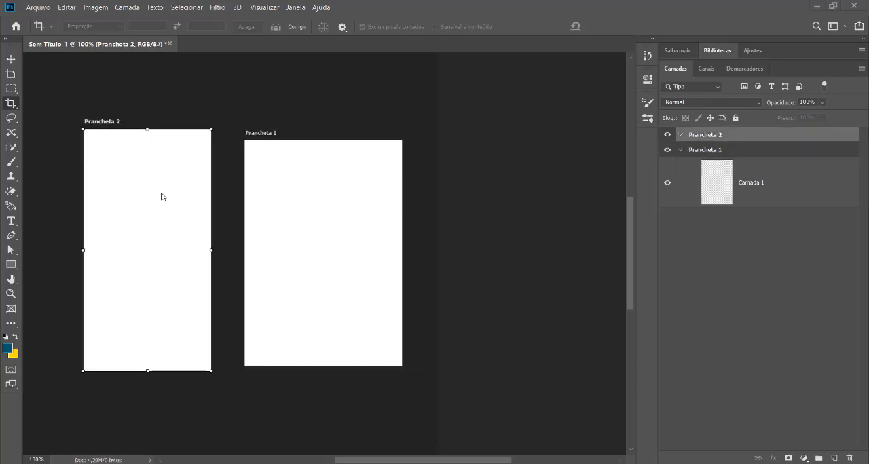
drag(224, 394, 335, 386)
click(434, 237)
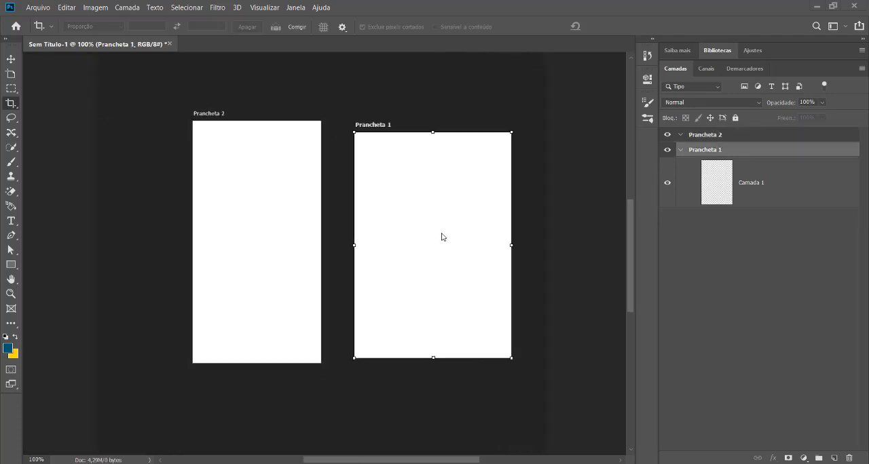
click(276, 215)
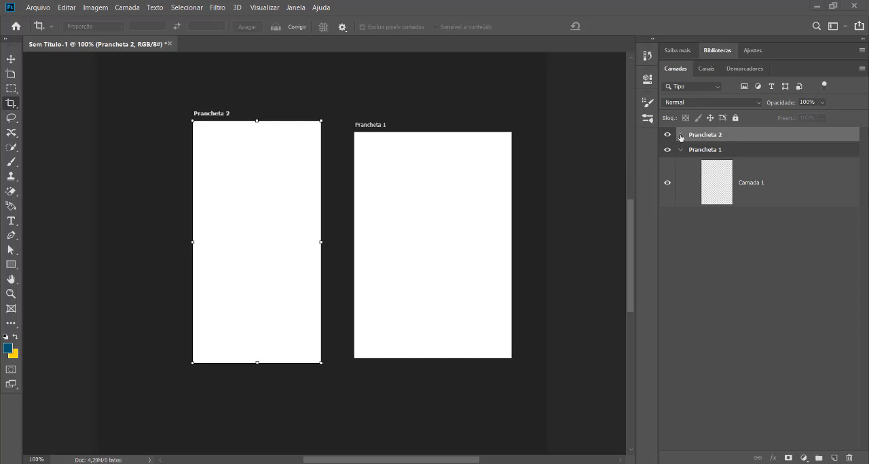
Add a new empty layer above the artboards and delete it again.
click(833, 459)
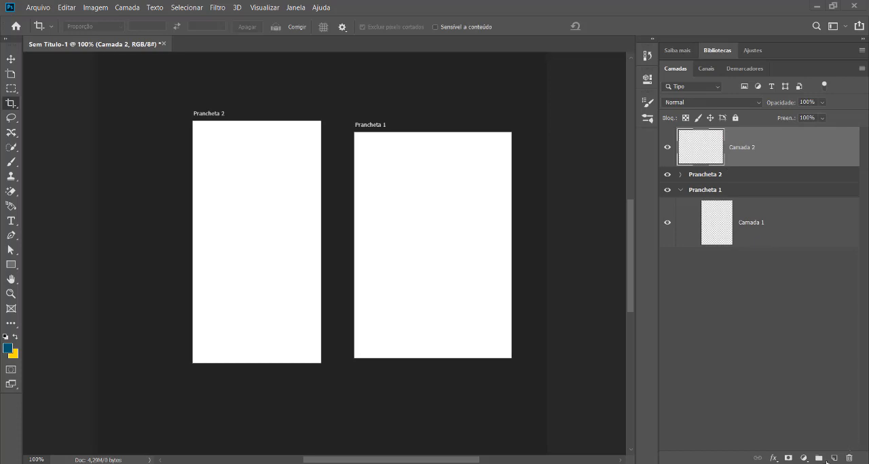
click(848, 460)
click(412, 187)
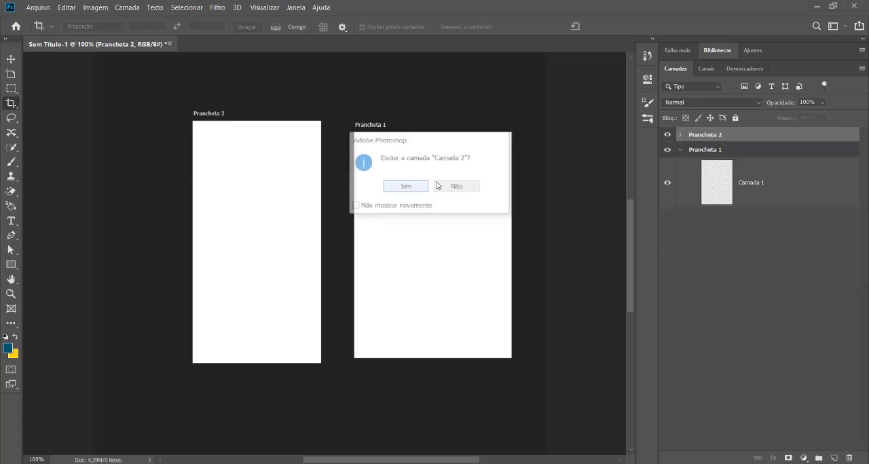
click(680, 149)
click(680, 150)
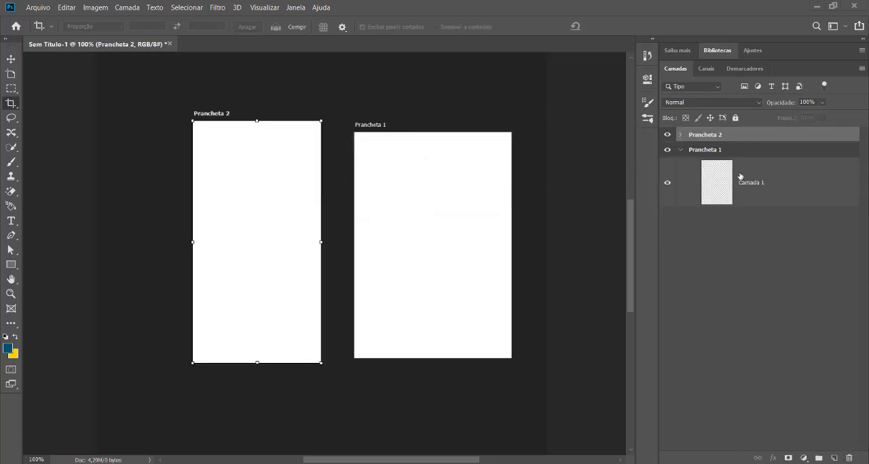
click(753, 183)
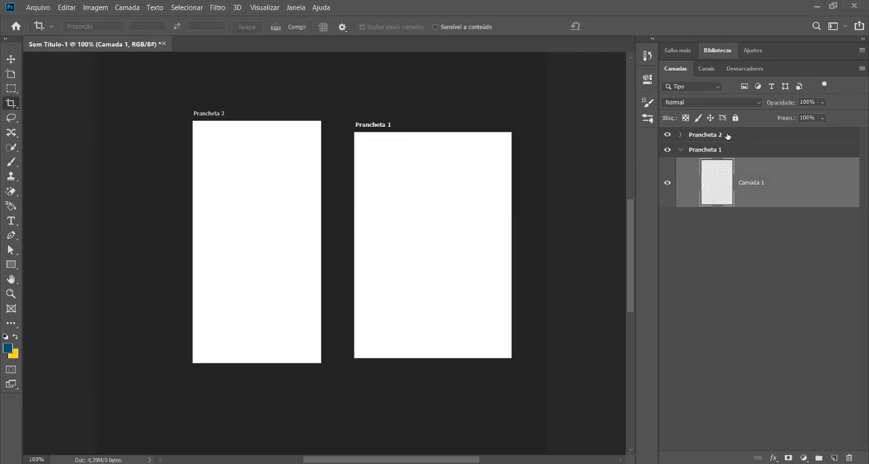
click(727, 136)
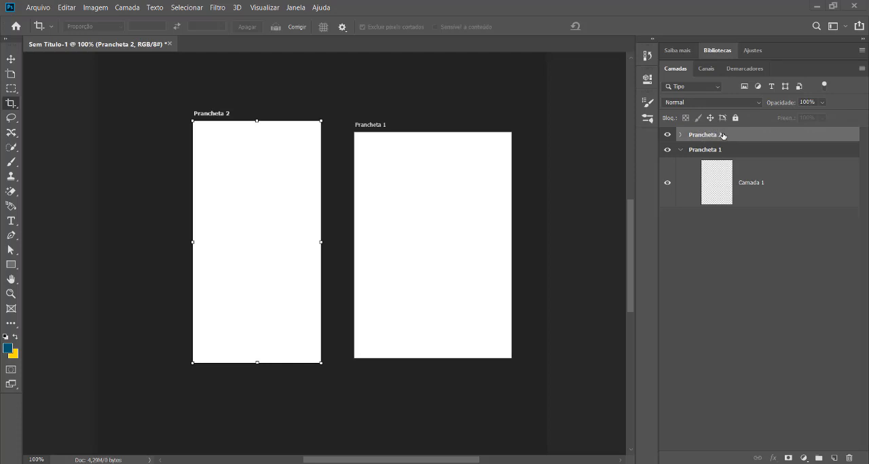
click(733, 152)
Rename the artboard Prancheta 2 as frente.
click(713, 136)
double_click(703, 135)
text(frente)
click(714, 149)
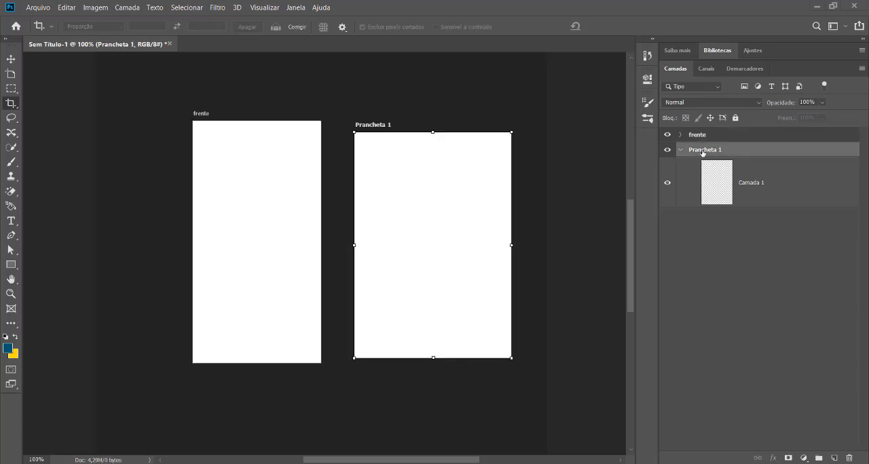
Rename the artboard Prancheta 1 as verso.
double_click(705, 149)
text(verso)
key(Return)
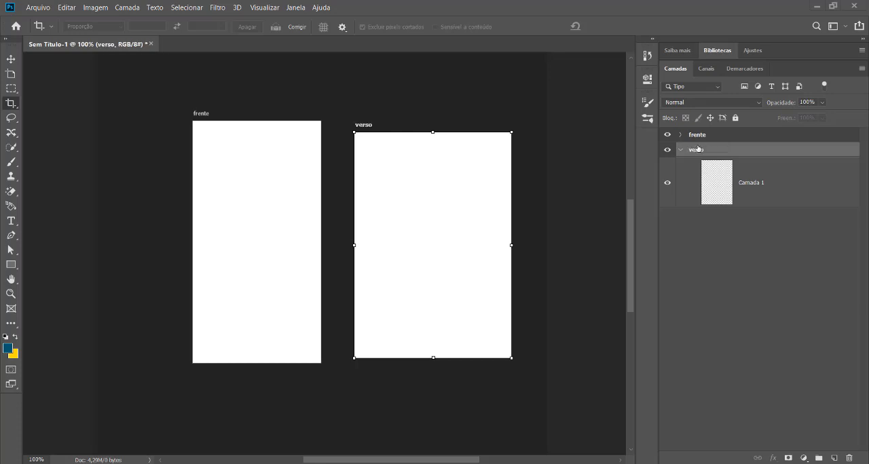
Stretch the verso artboard to the same top and bottom edges as frente and narrow it from its right edge.
click(707, 135)
click(709, 150)
drag(432, 125, 430, 116)
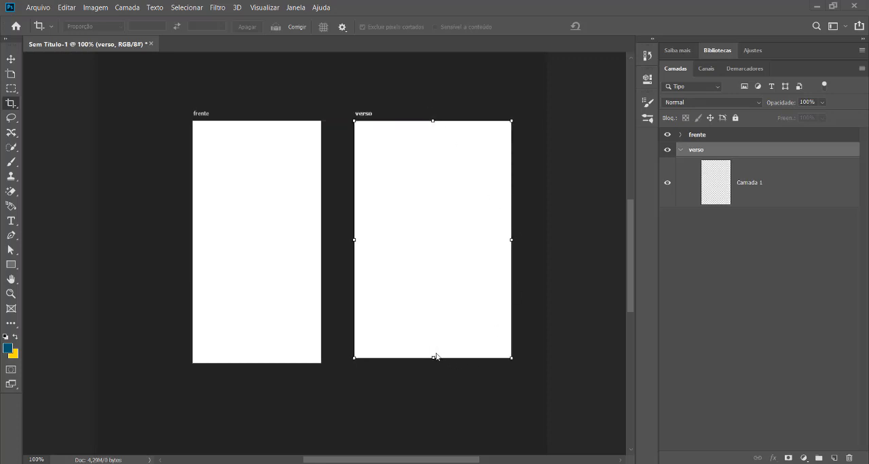
drag(432, 355, 432, 363)
drag(511, 241, 481, 242)
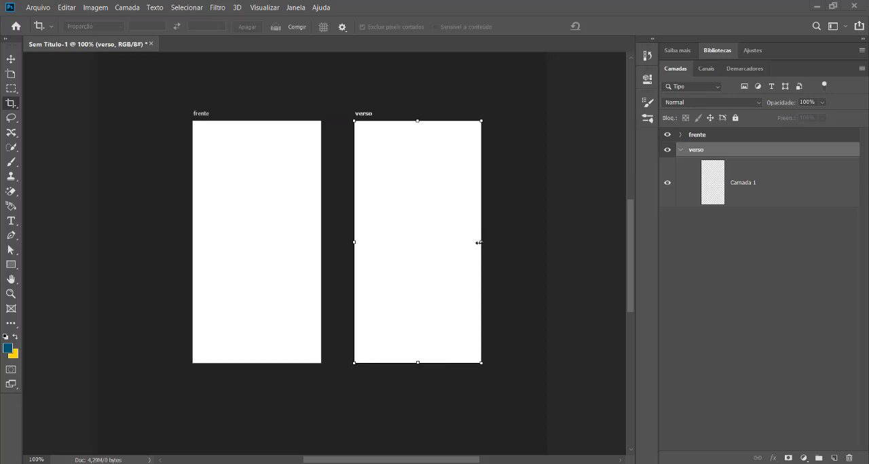
drag(479, 242, 493, 242)
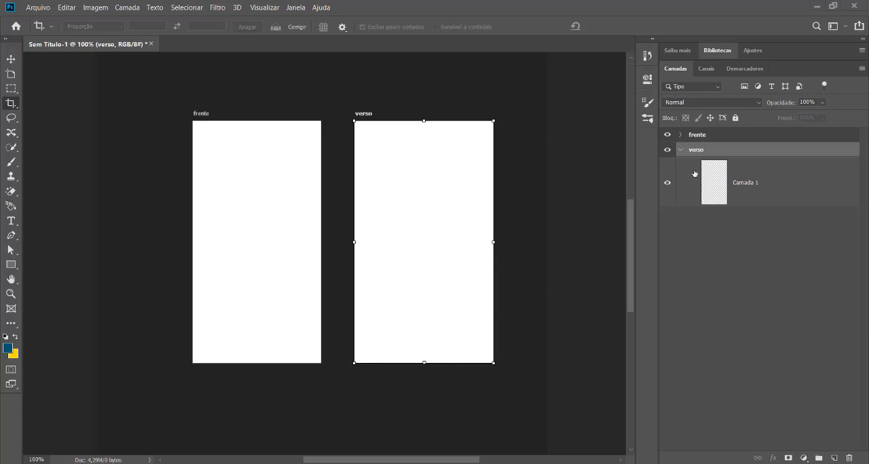
Widen the frente artboard from its right edge to about 300 px.
double_click(697, 150)
key(Return)
click(279, 226)
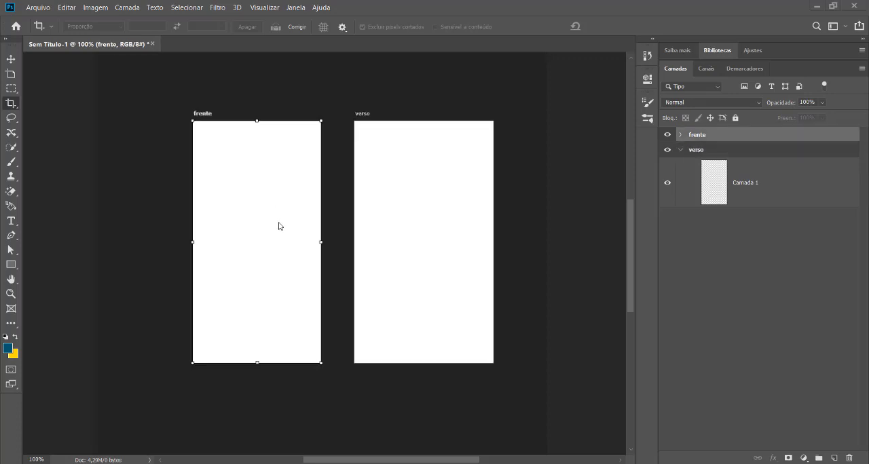
drag(321, 243, 328, 242)
click(412, 245)
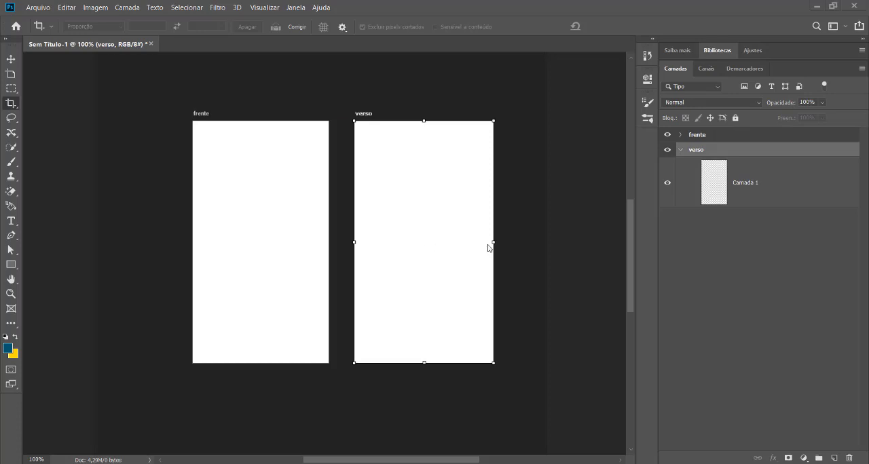
mouse_move(490, 243)
mouse_down()
mouse_move(500, 242)
mouse_move(493, 241)
mouse_up()
click(296, 257)
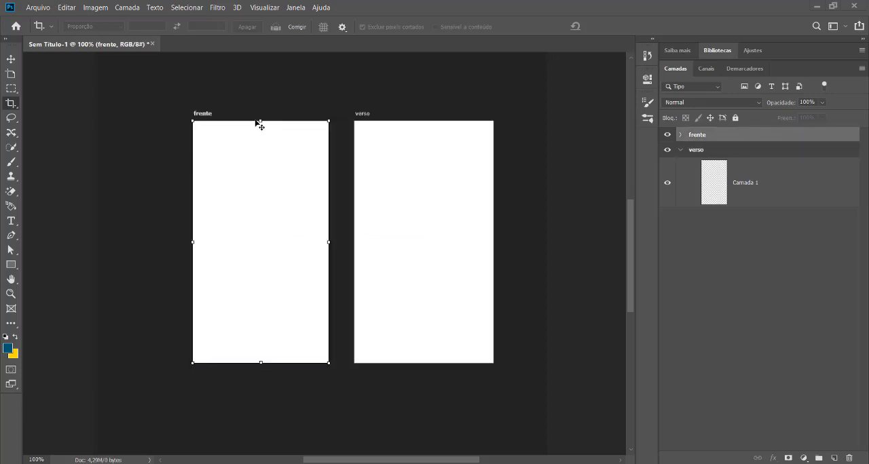
drag(262, 128, 260, 121)
click(395, 335)
click(278, 298)
click(460, 275)
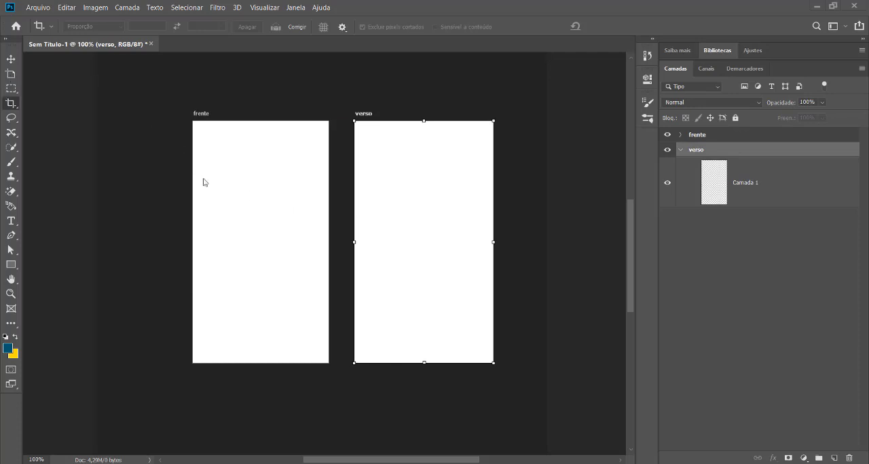
click(285, 226)
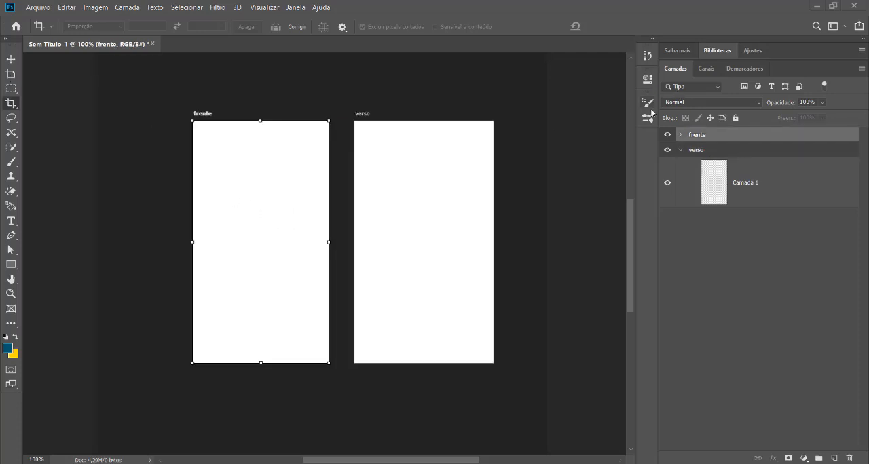
click(398, 181)
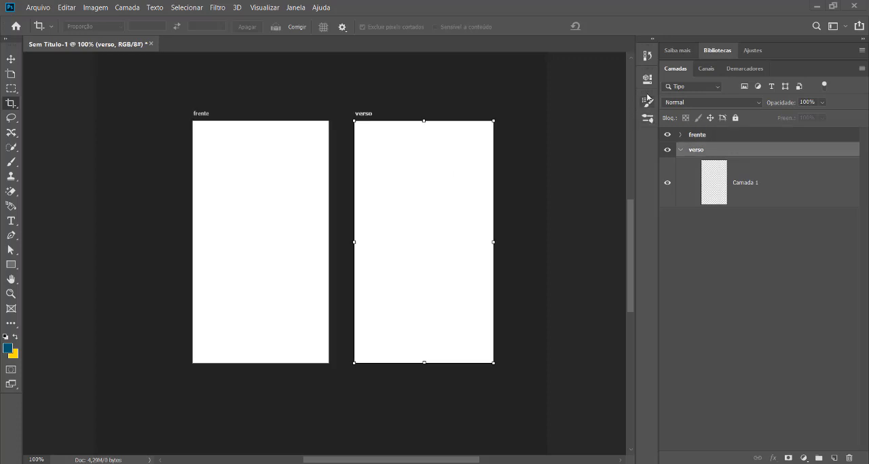
Set the verso artboard's width to 300 px and compare its dimensions with those of frente.
click(647, 56)
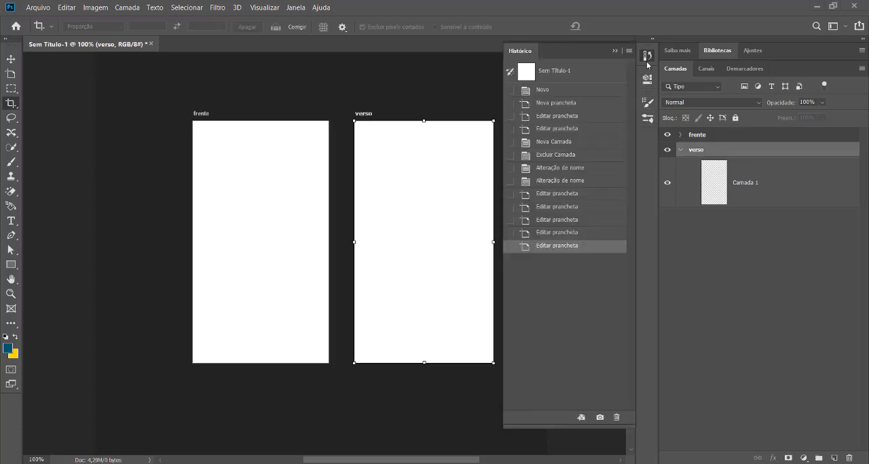
click(651, 123)
click(649, 103)
click(648, 79)
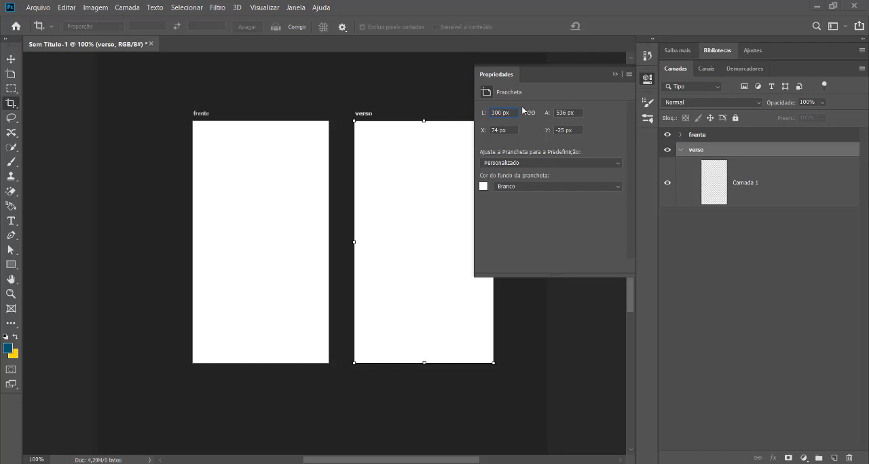
click(283, 195)
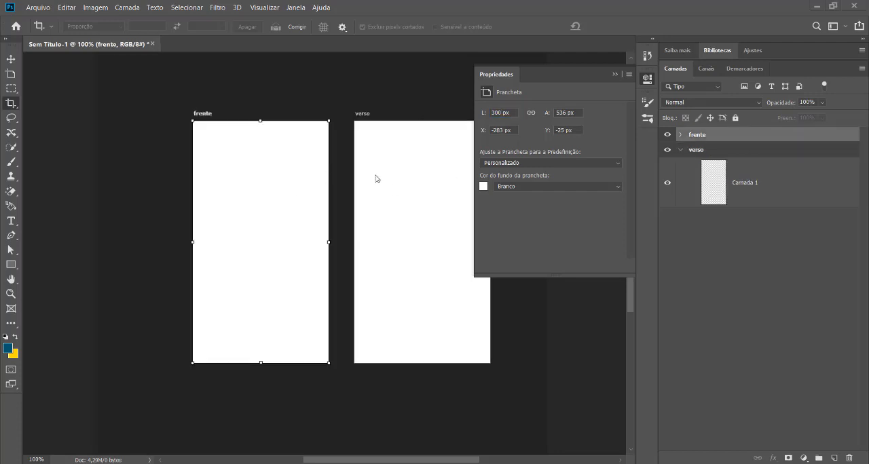
click(392, 213)
click(286, 220)
click(414, 209)
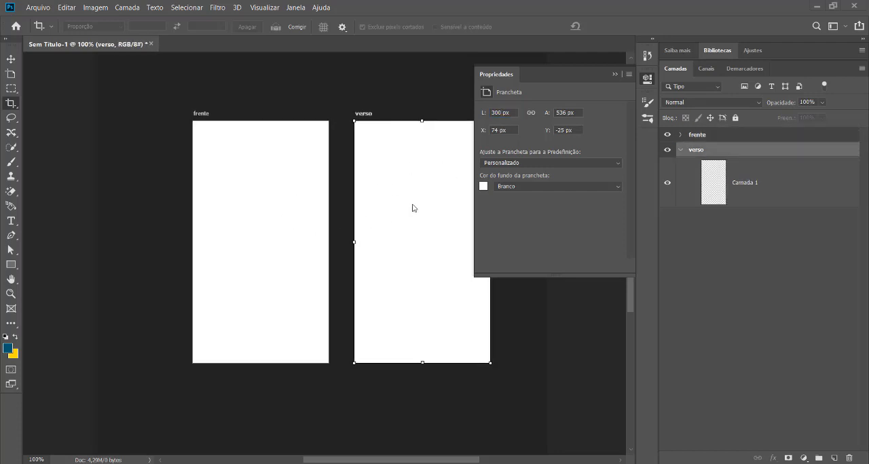
click(292, 208)
click(405, 211)
Review the verso artboard's size presets and background colour options, keeping Personalizado and Branco.
click(616, 168)
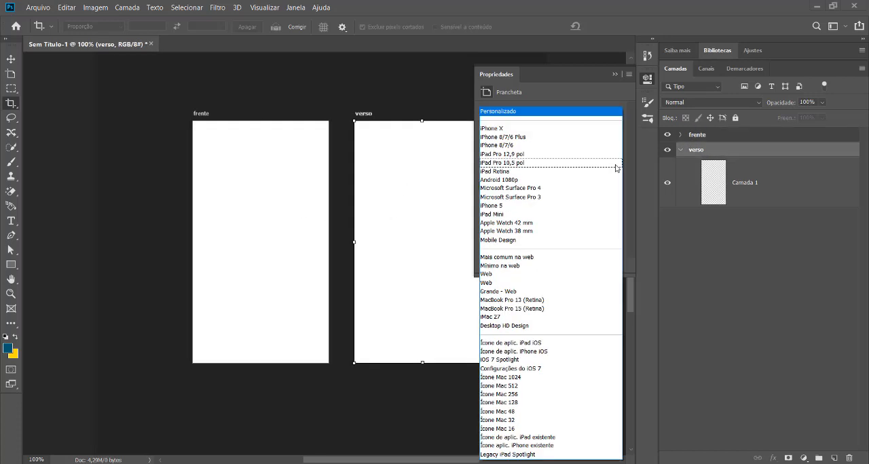
click(544, 112)
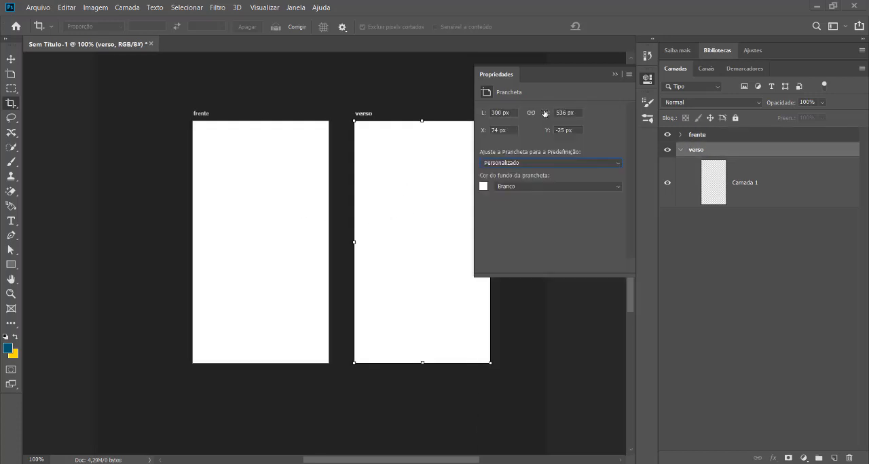
click(615, 185)
click(518, 194)
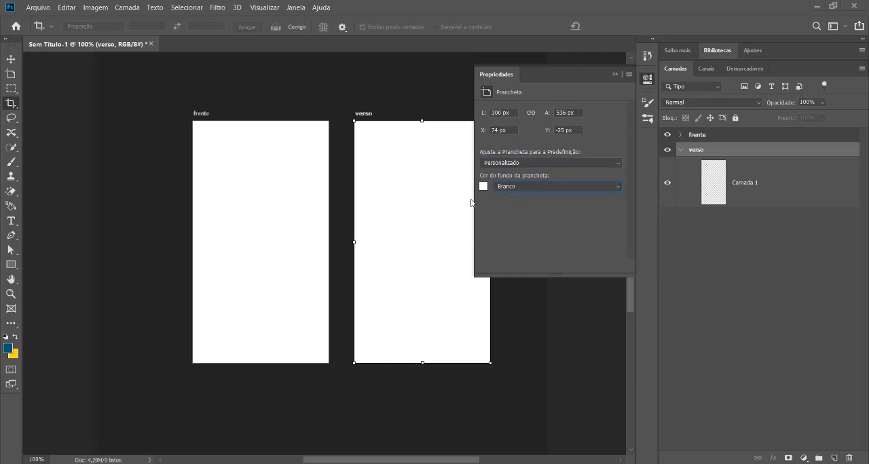
click(287, 211)
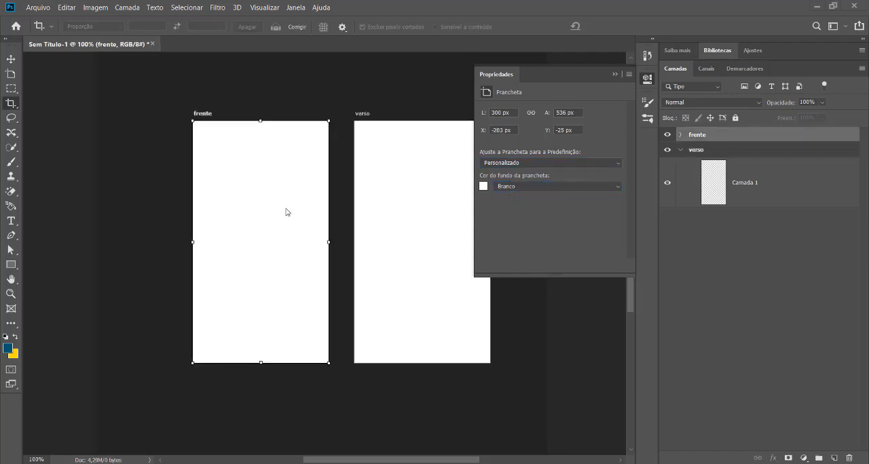
click(615, 74)
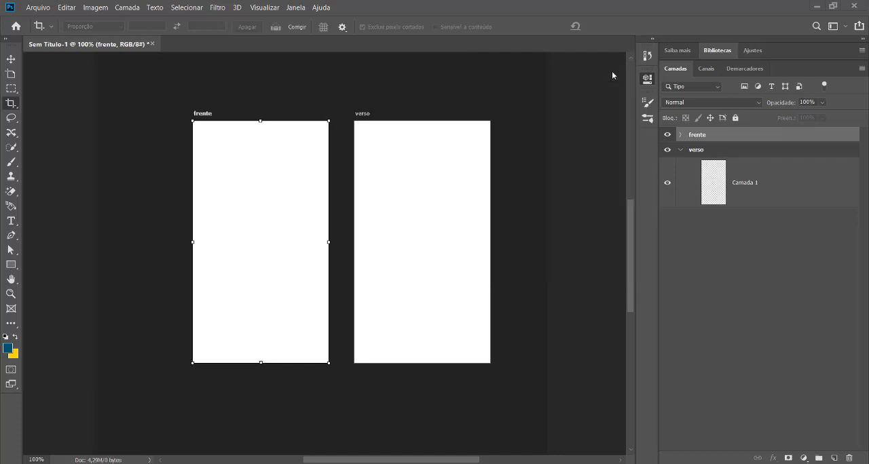
Zoom in on the frente artboard to 200%.
click(435, 207)
click(258, 219)
key(ctrl+plus)
key(ctrl+minus)
key(ctrl+plus)
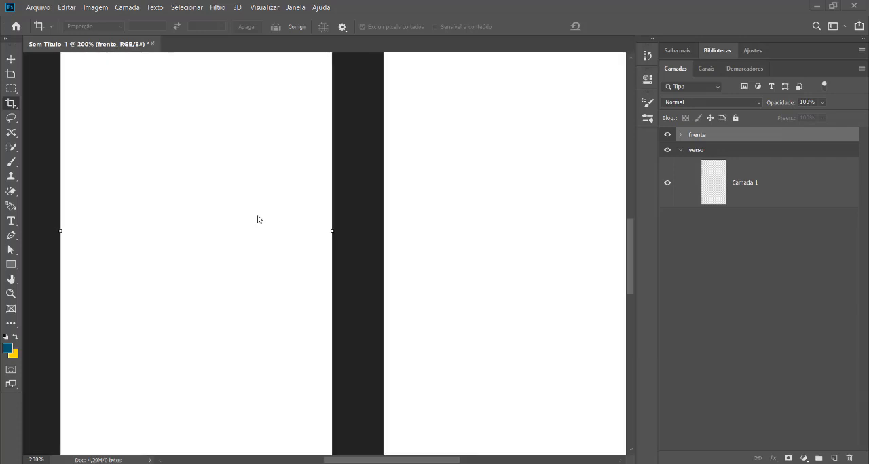
Add a new empty layer inside the frente artboard and expand the artboard's contents in the layer list.
key(ctrl+minus)
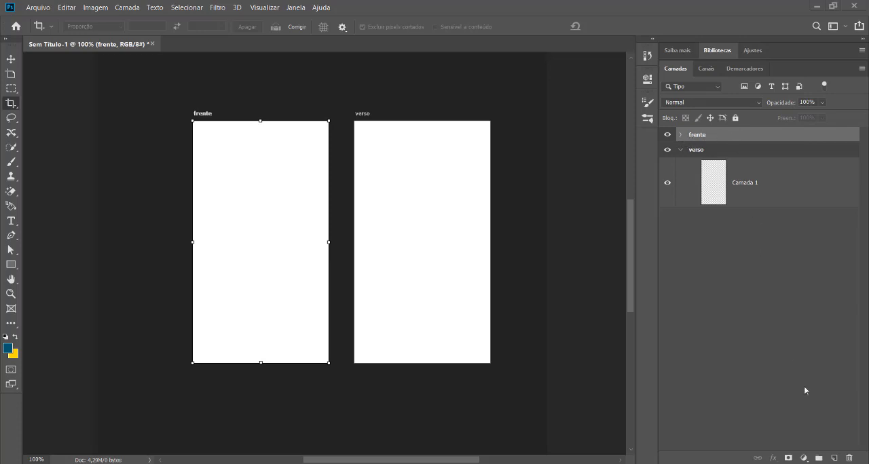
click(713, 149)
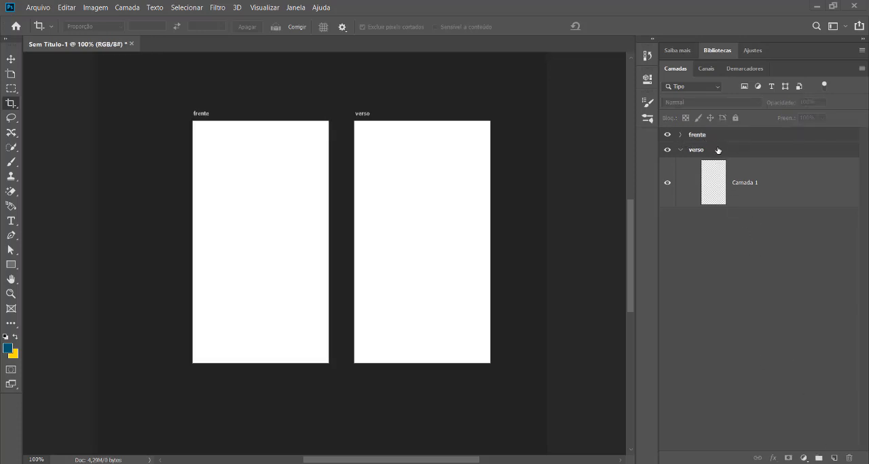
click(718, 136)
click(834, 459)
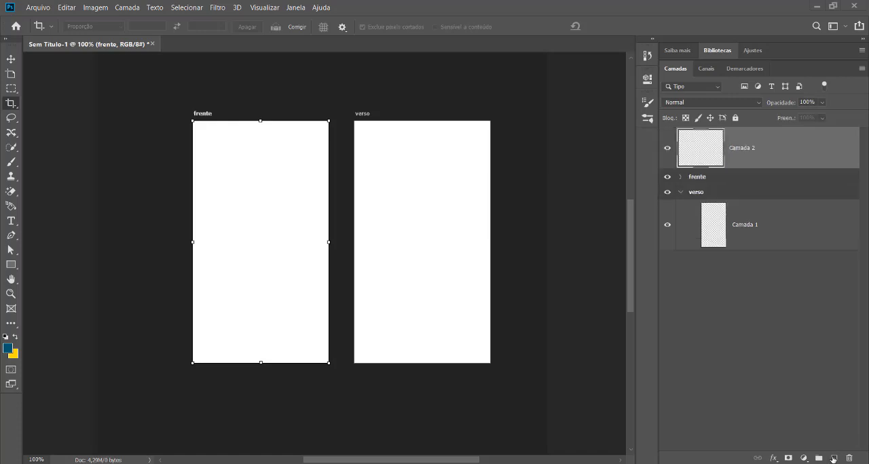
drag(730, 151, 716, 178)
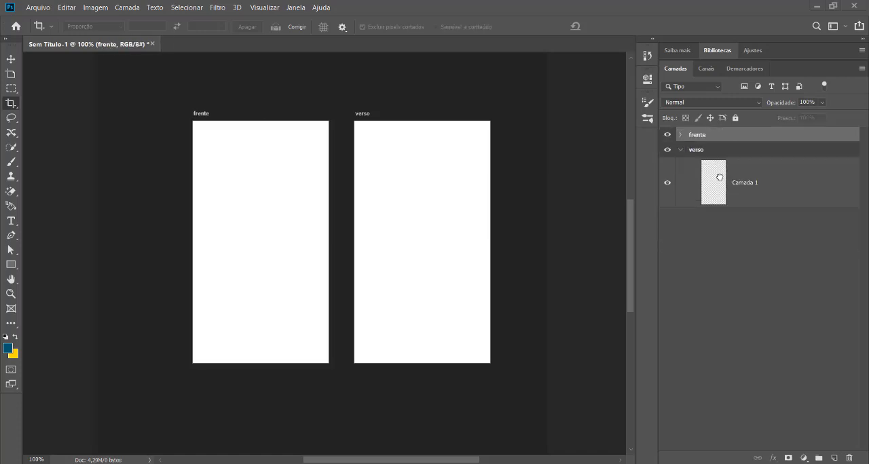
click(682, 136)
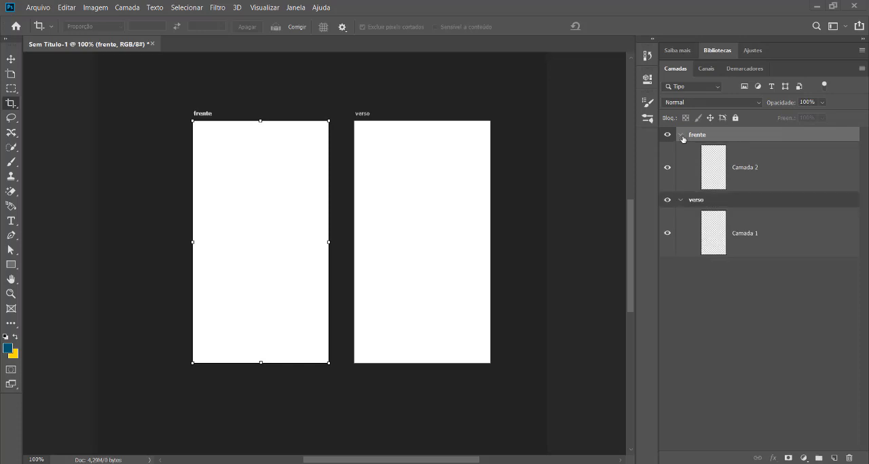
double_click(730, 175)
click(808, 194)
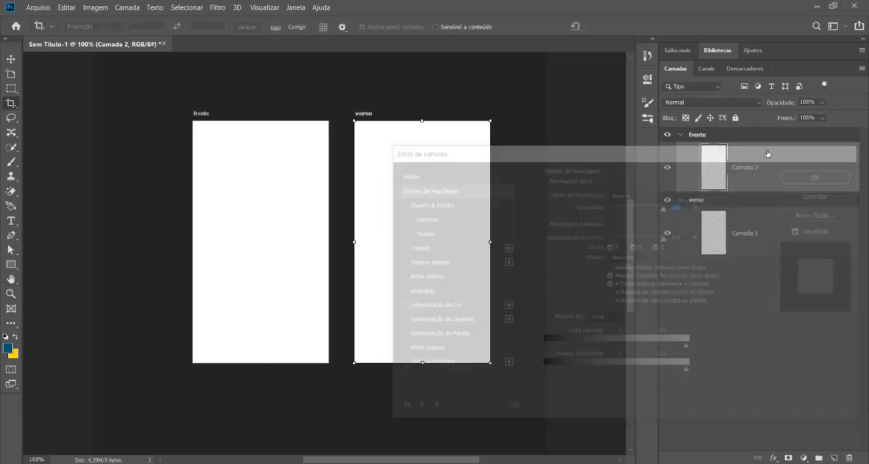
key(c)
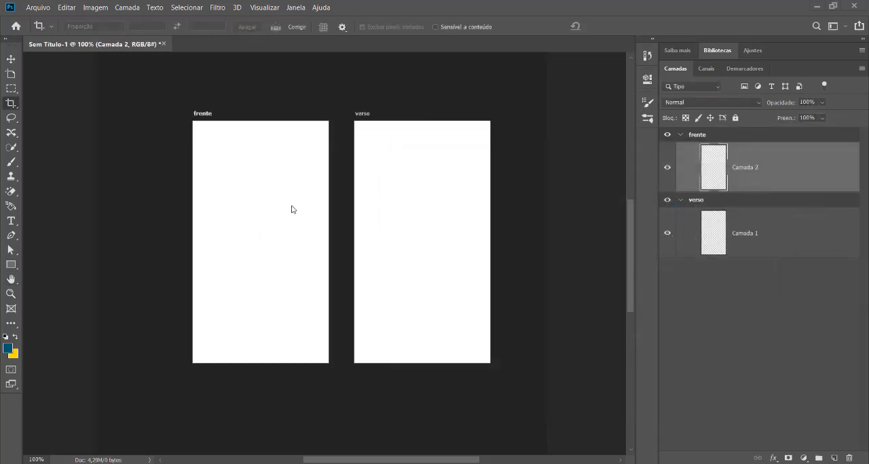
Set the foreground colour to blue 0e678b and fill Camada 2 in the frente artboard with it.
click(9, 349)
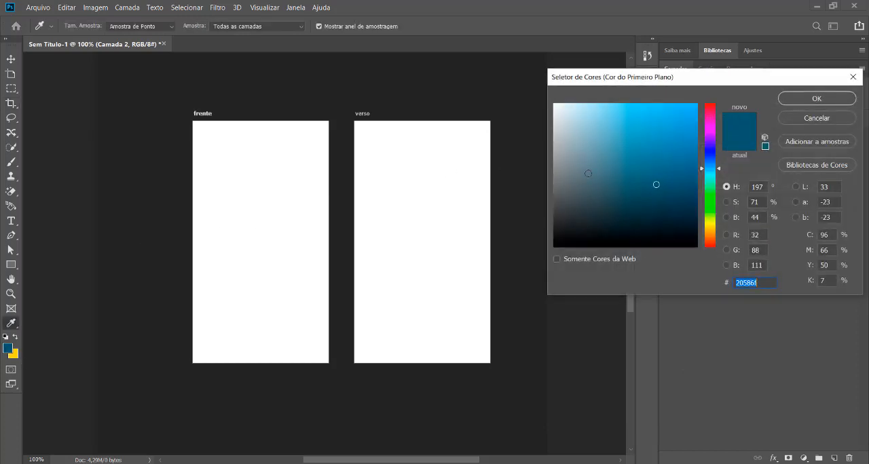
drag(695, 163, 682, 169)
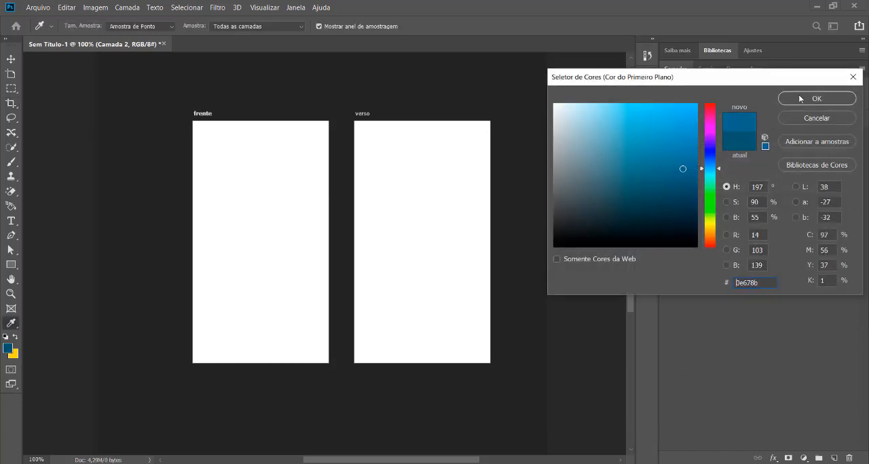
click(807, 95)
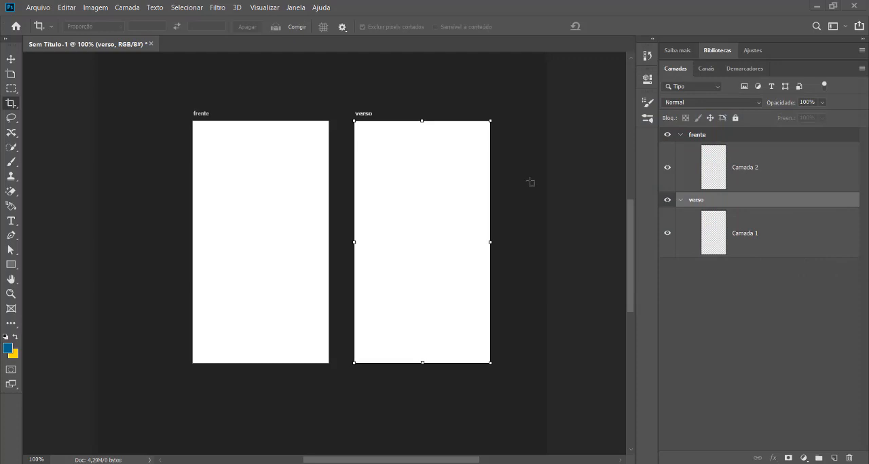
click(752, 169)
key(alt+BackSpace)
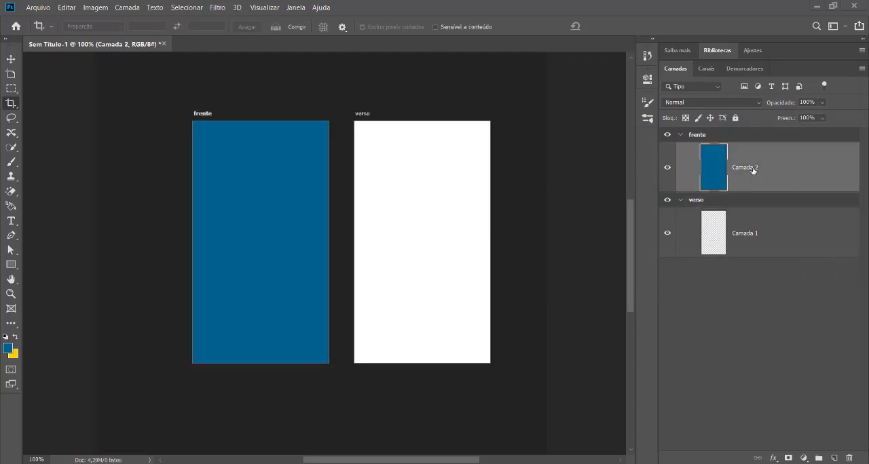
Set the foreground colour to pink and fill Camada 1 in the verso artboard with it.
click(397, 254)
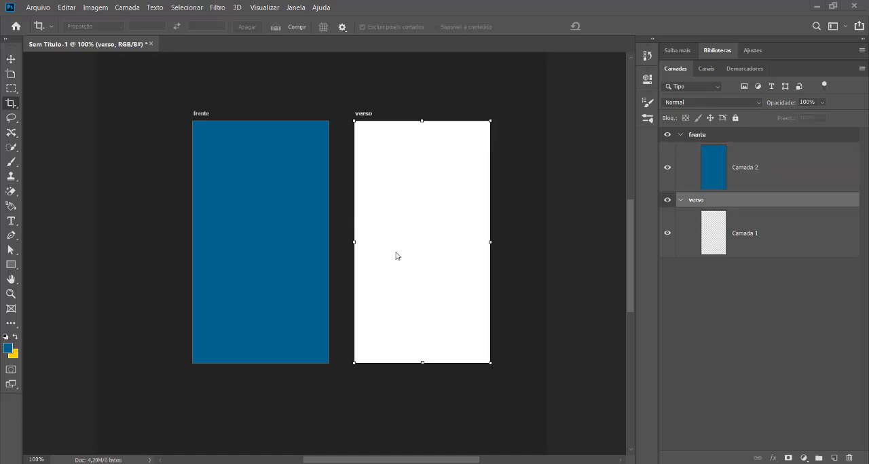
click(750, 236)
click(8, 349)
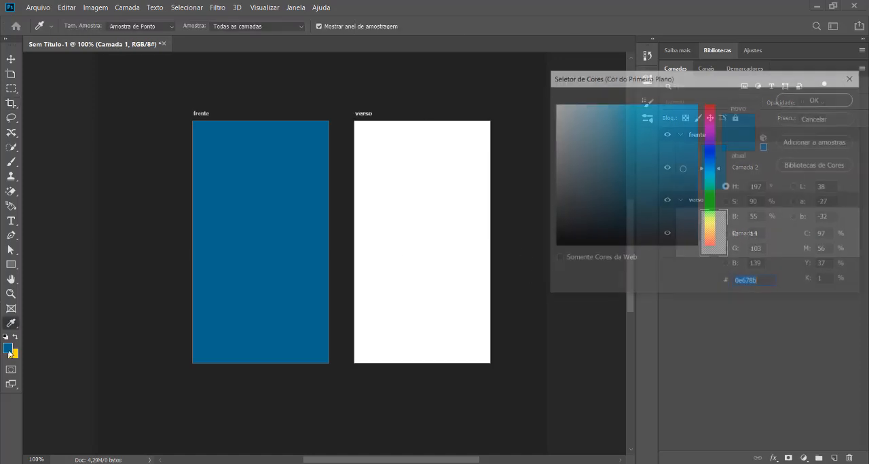
drag(704, 149, 709, 122)
click(673, 146)
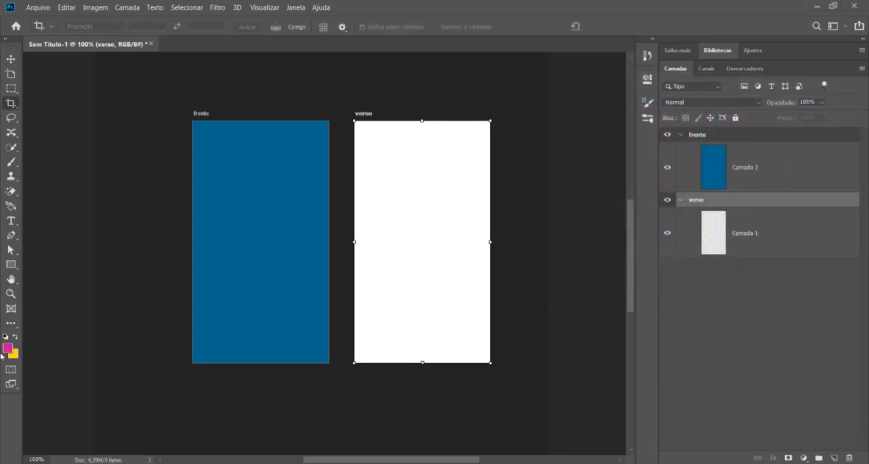
click(762, 241)
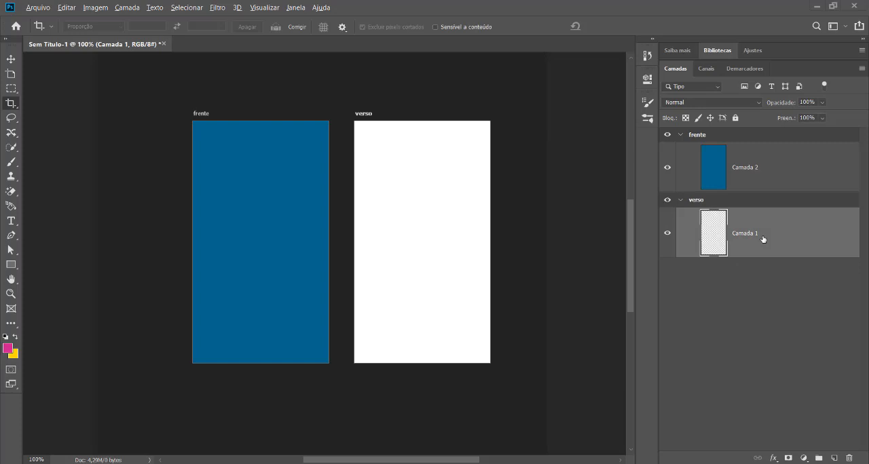
key(alt+BackSpace)
Select the blue layer of the frente artboard and activate the Brush tool (Ferramenta Pincel).
click(767, 171)
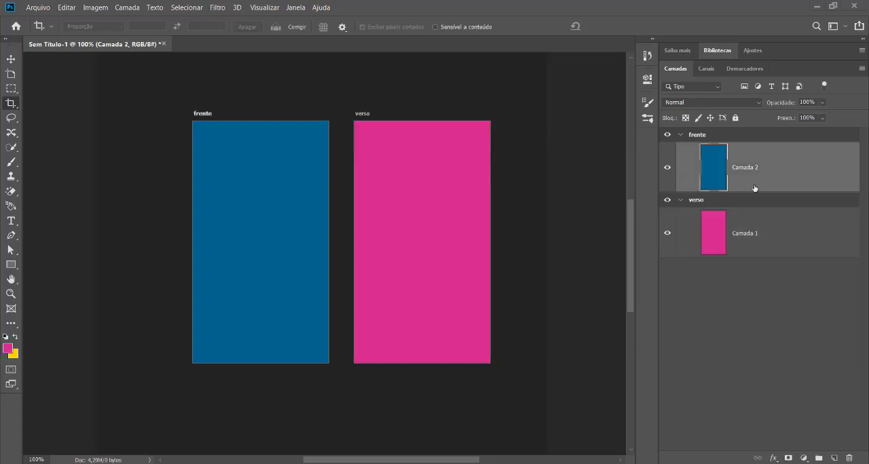
click(762, 219)
click(765, 163)
click(12, 162)
right_click(12, 162)
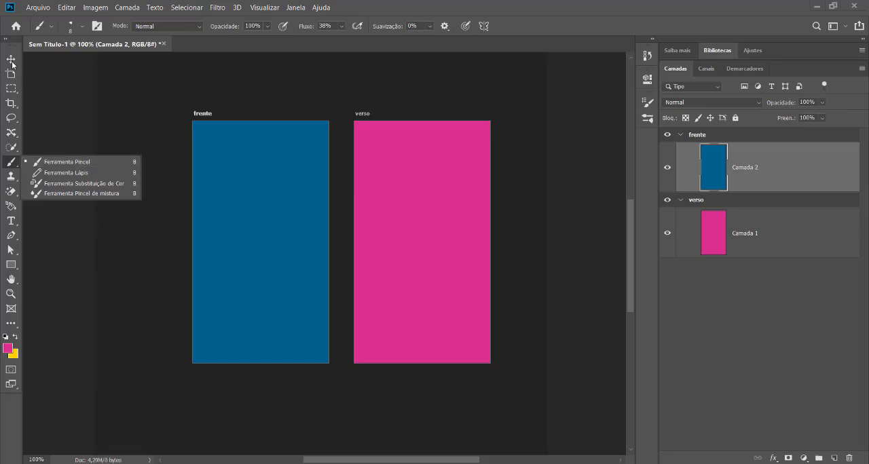
click(15, 148)
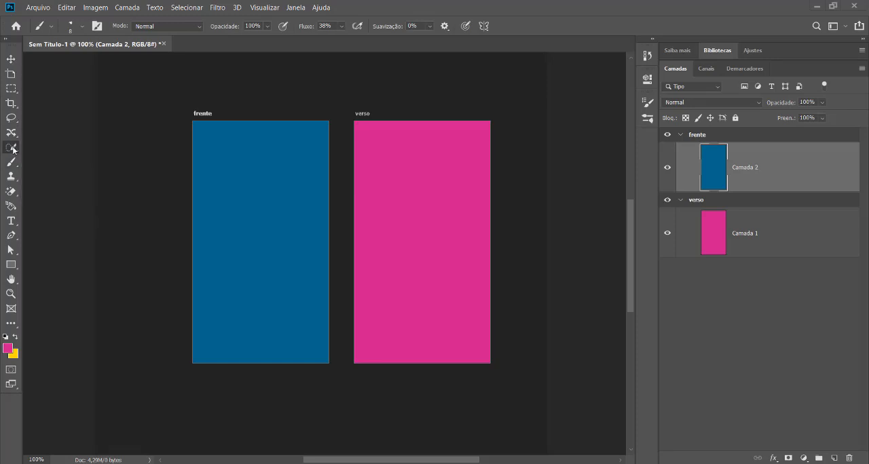
click(16, 148)
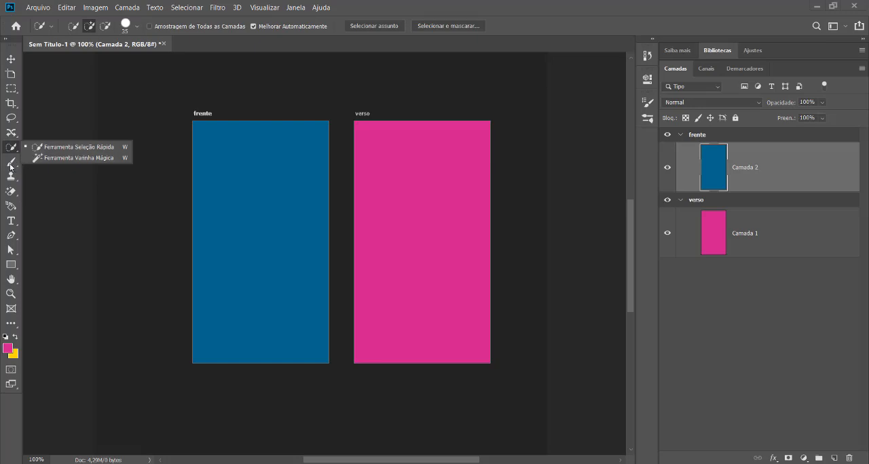
click(10, 164)
right_click(10, 163)
click(41, 161)
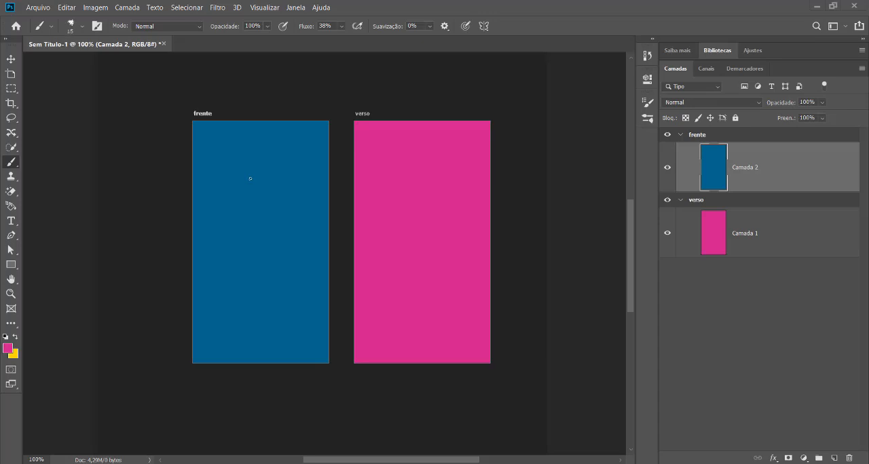
Enlarge the brush to 100 px and look through the brush preset picker.
key(bracketright)
key(bracketright)
key(bracketright)
click(80, 27)
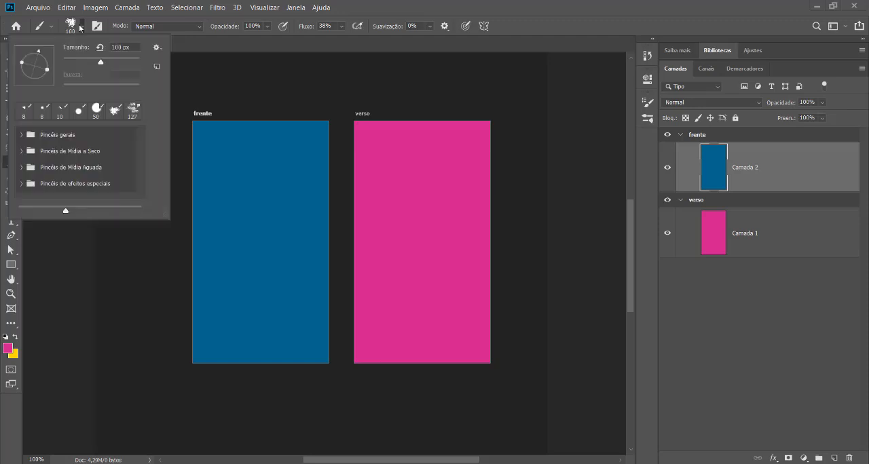
click(80, 28)
click(82, 29)
Compare several tips in the detailed brush settings and choose the hard round 123 px tip.
click(97, 27)
click(97, 27)
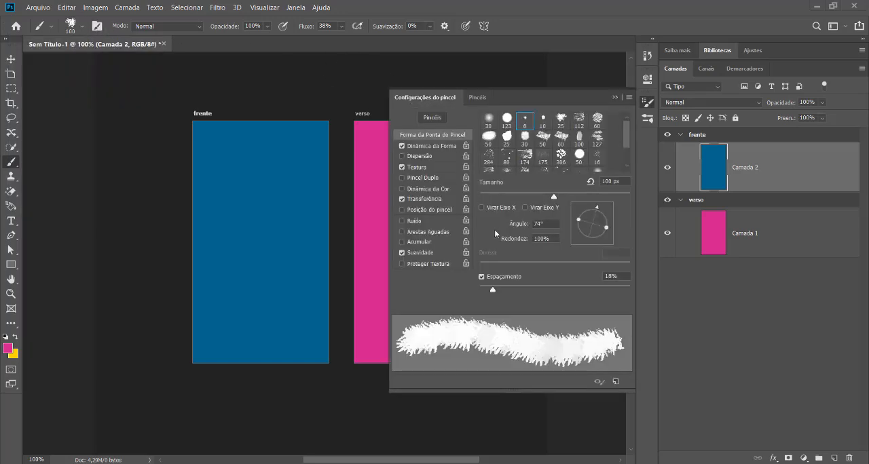
click(507, 120)
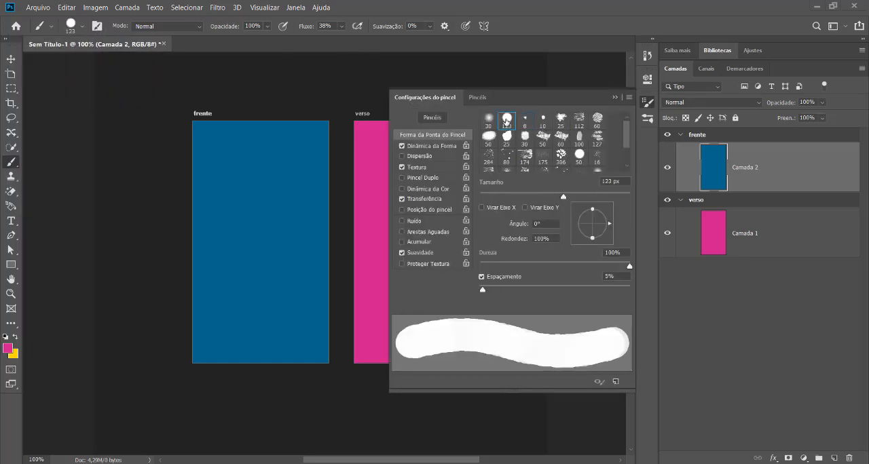
click(507, 135)
click(524, 135)
click(524, 155)
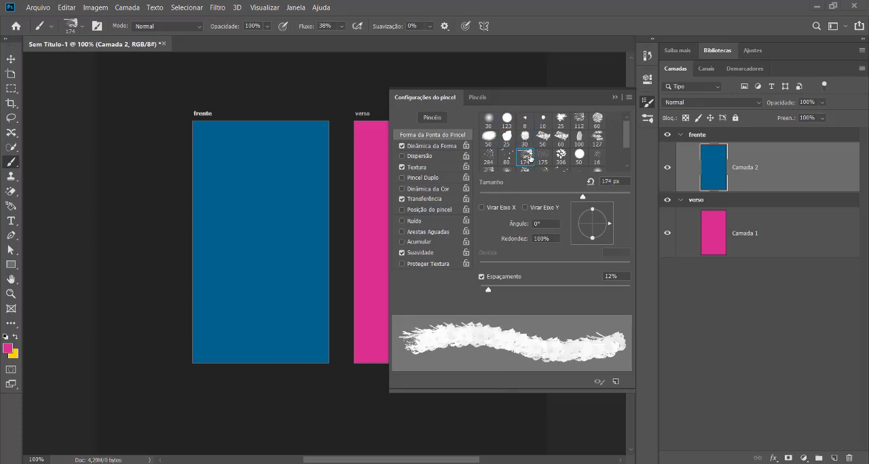
click(478, 100)
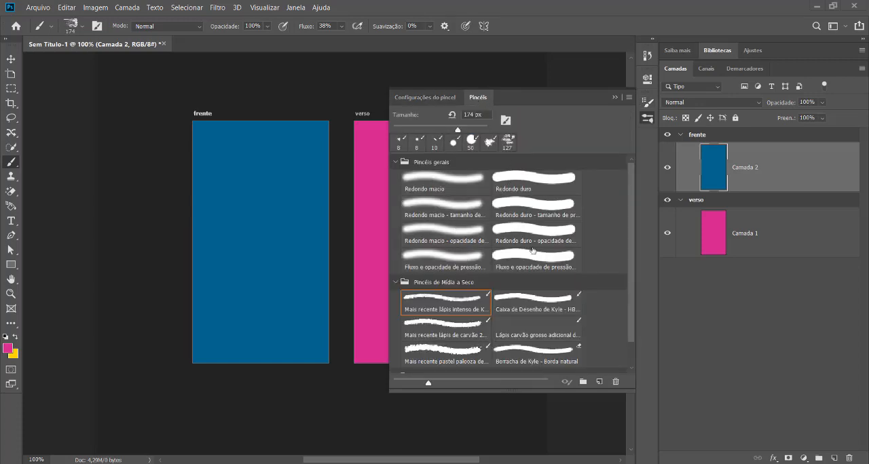
click(437, 102)
click(490, 135)
click(506, 135)
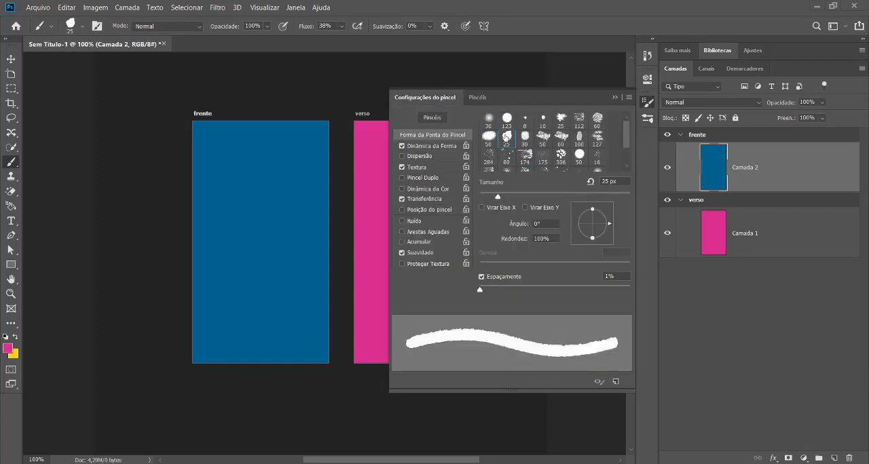
click(505, 120)
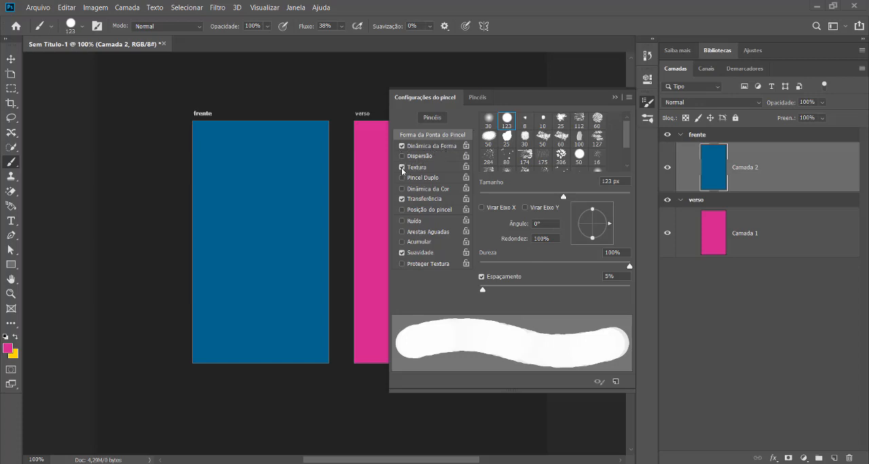
Disable Dinâmica da Forma, Textura and Transferência for the brush.
click(411, 145)
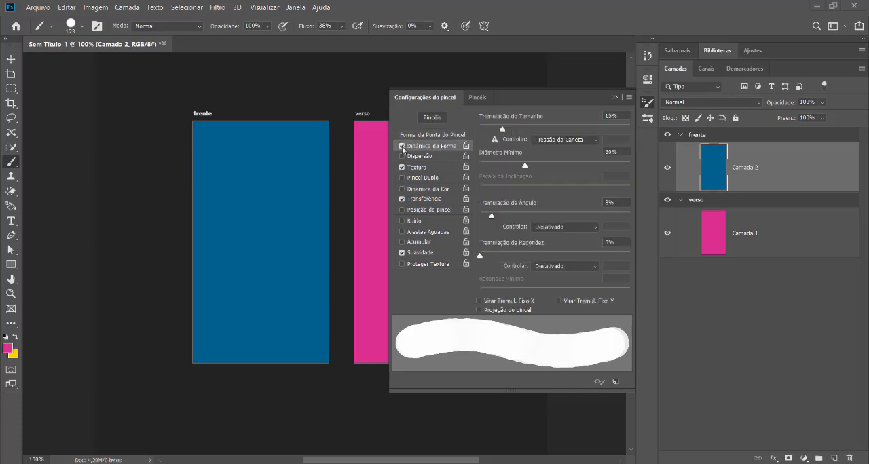
click(402, 146)
click(402, 167)
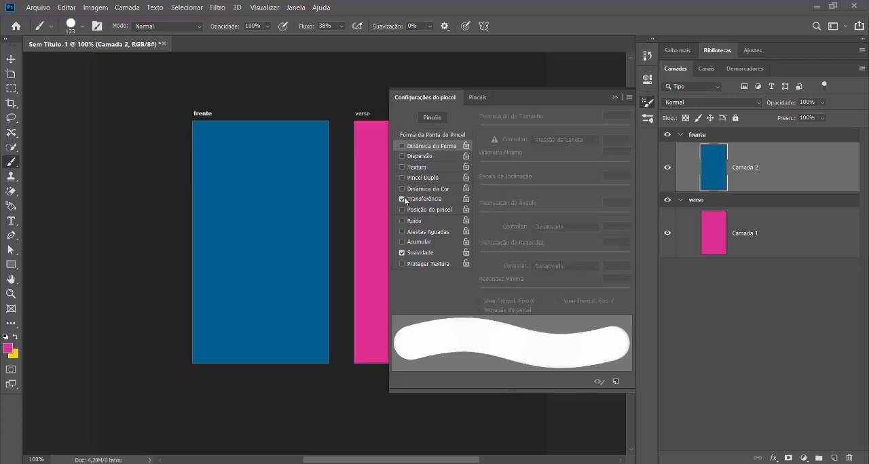
click(403, 199)
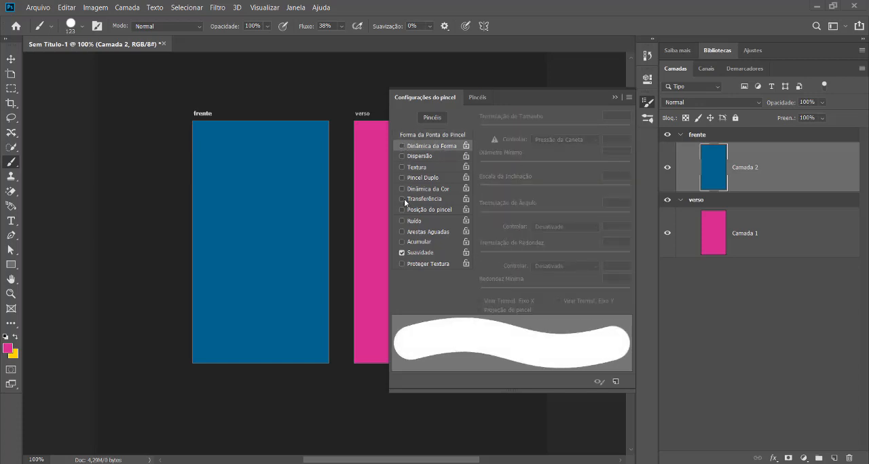
Shape the brush tip with 142% spacing, a 49° angle and 39% roundness, and close the brush settings.
click(448, 139)
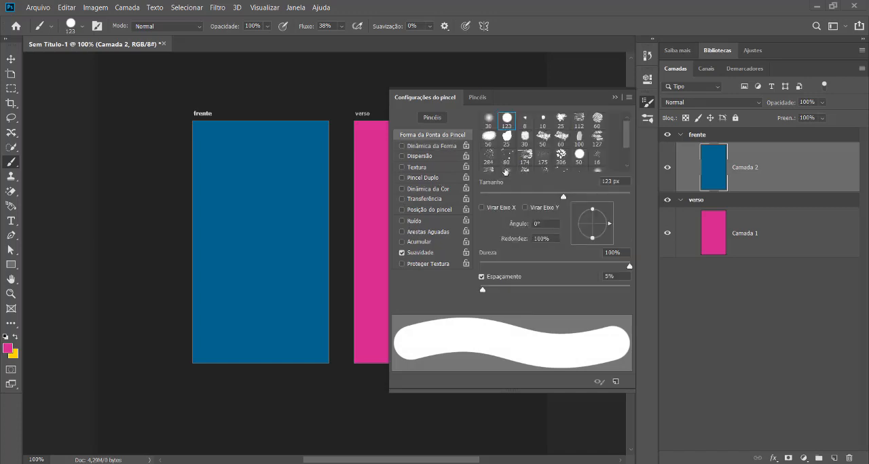
mouse_move(482, 288)
mouse_down()
mouse_move(585, 291)
mouse_move(472, 297)
mouse_up()
drag(480, 290, 570, 295)
mouse_move(591, 237)
mouse_down()
mouse_move(604, 215)
mouse_move(598, 232)
mouse_up()
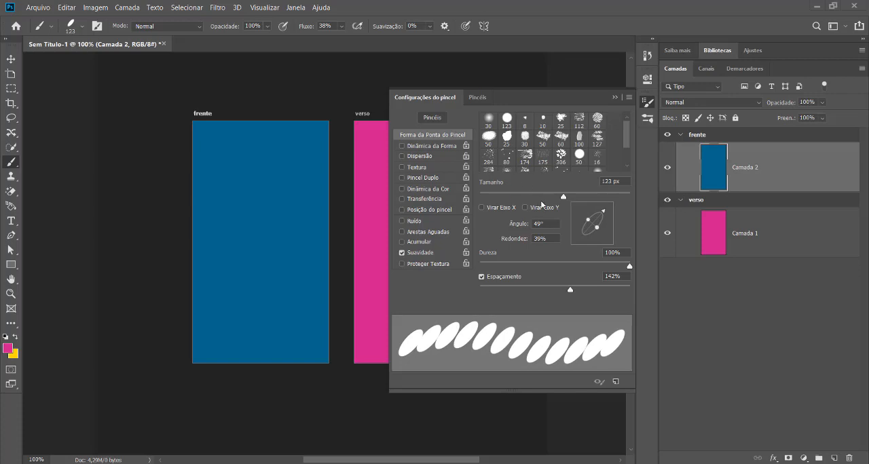
click(614, 97)
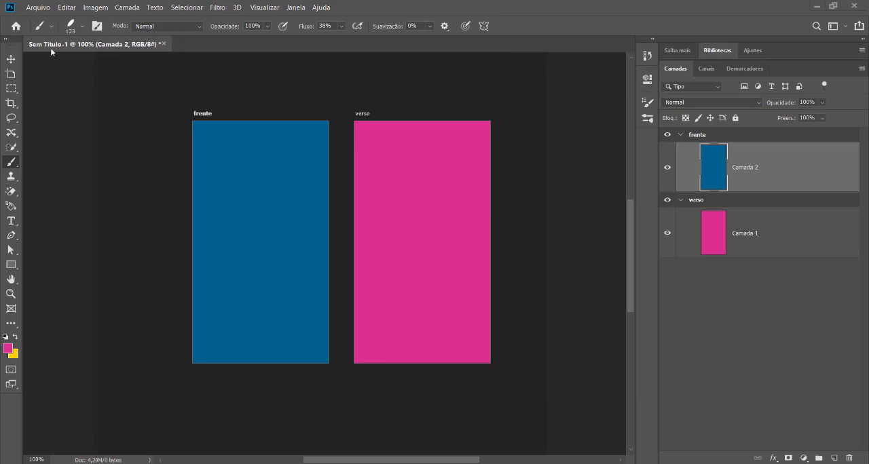
Turn on Mandala symmetry for the brush with 10 segments.
right_click(17, 169)
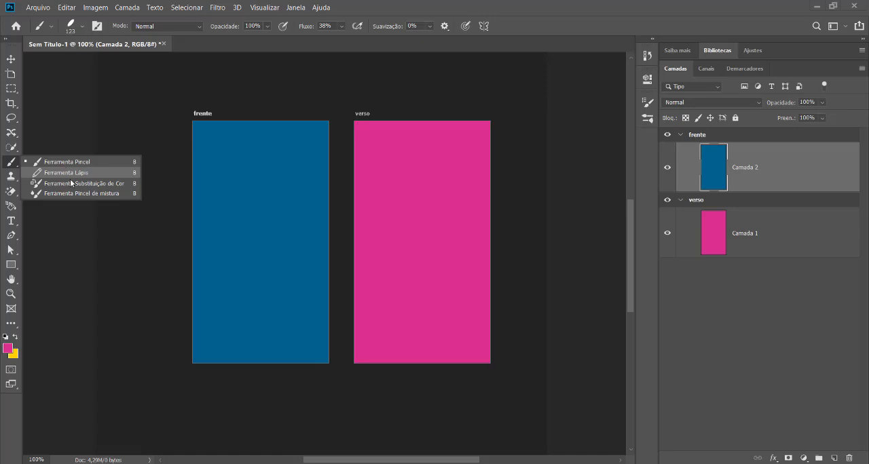
click(484, 26)
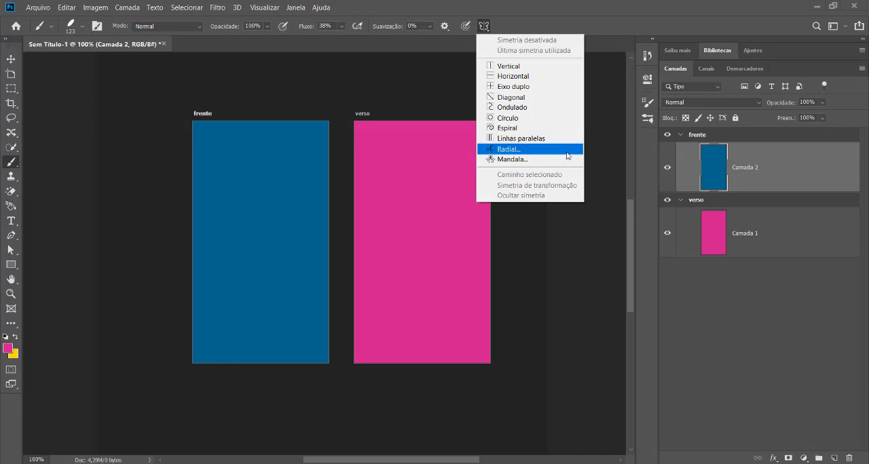
click(520, 159)
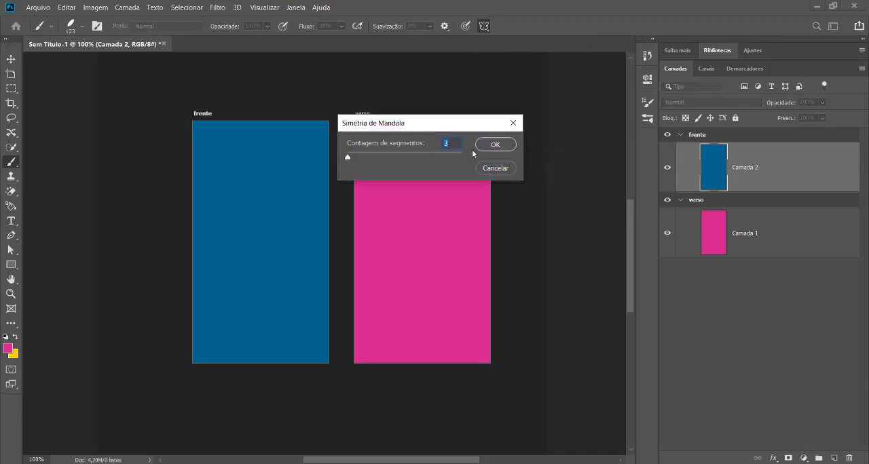
text(10)
key(Return)
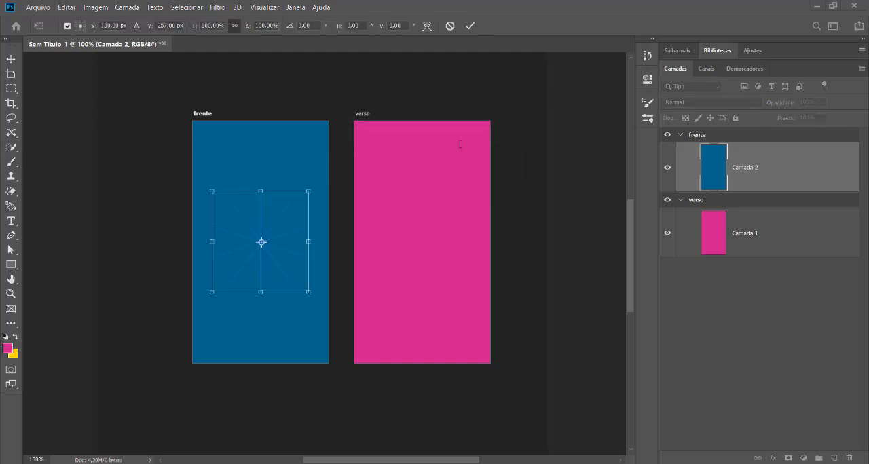
Enlarge the mandala guide to about 235% by 280%, centre it over the frente artboard and apply the transform.
key(ctrl+plus)
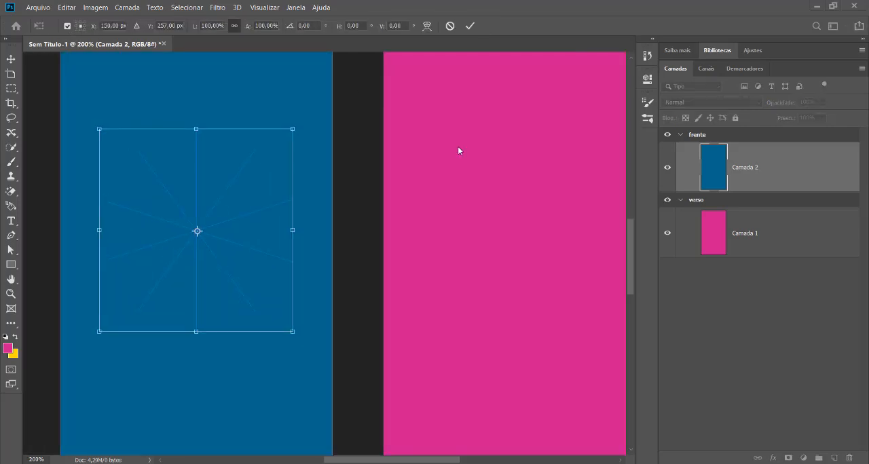
key(ctrl+minus)
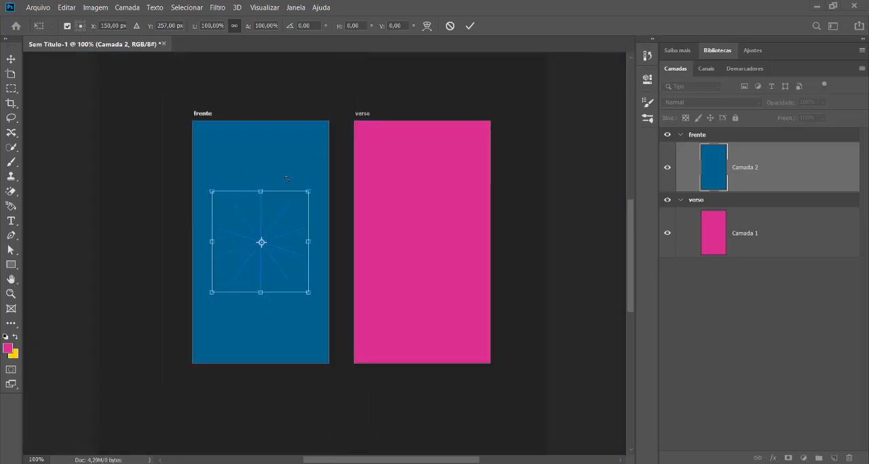
drag(308, 191, 378, 121)
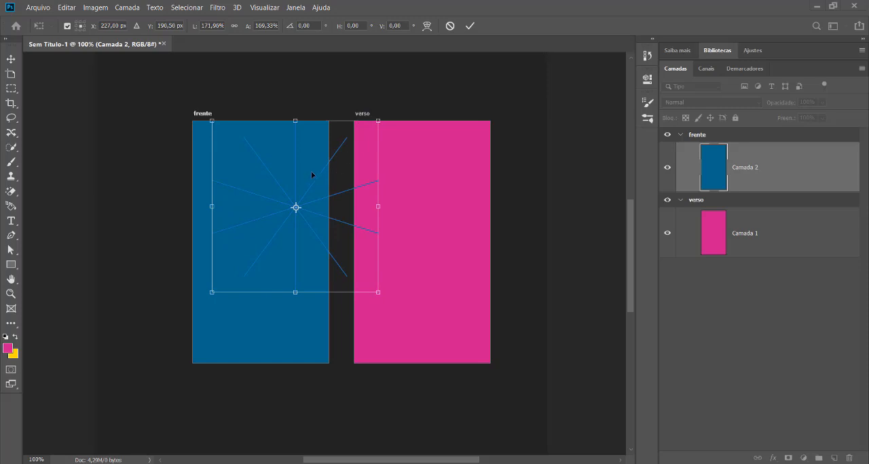
drag(311, 172, 274, 197)
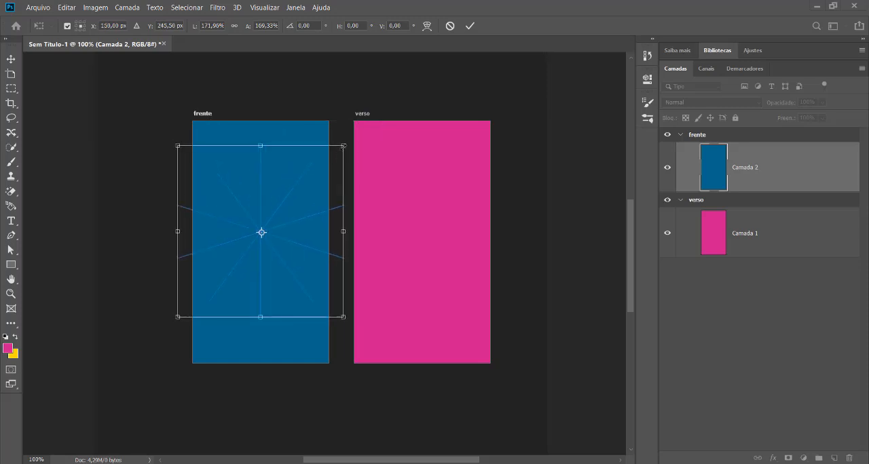
drag(343, 145, 368, 93)
drag(288, 158, 269, 176)
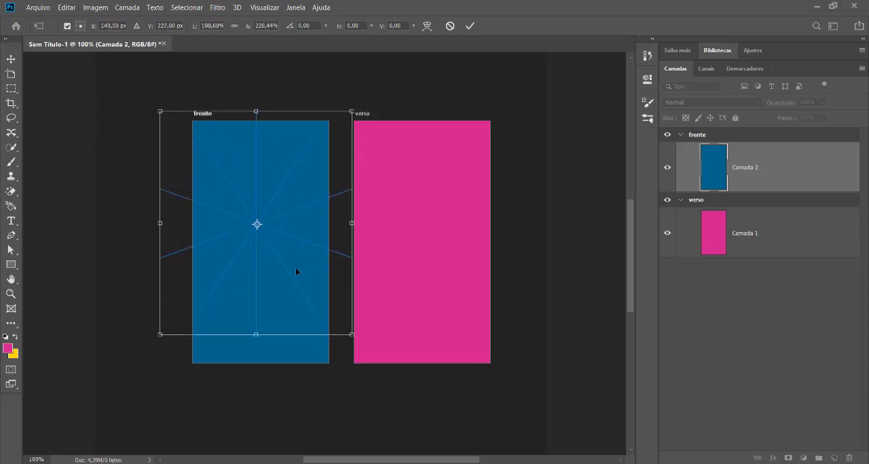
drag(351, 334, 386, 395)
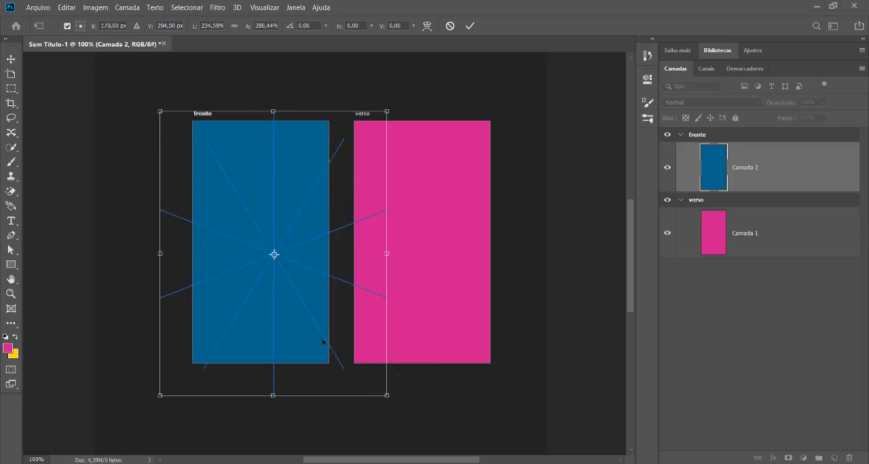
drag(301, 250, 285, 240)
key(Return)
key(b)
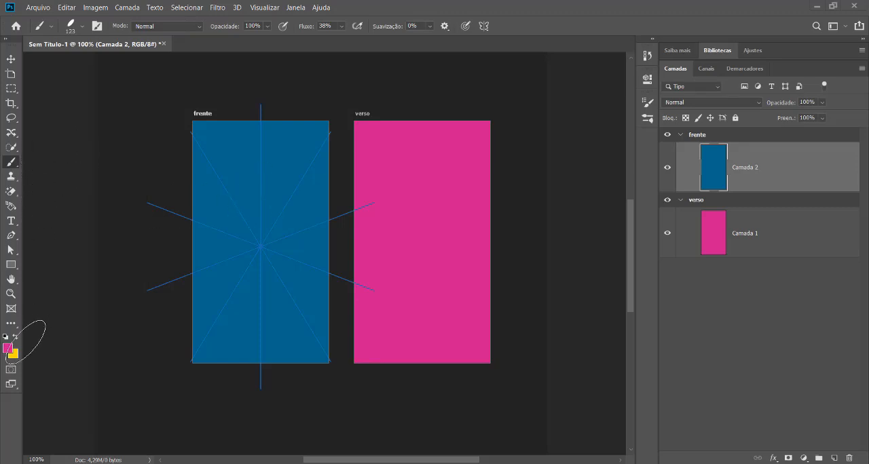
Set the foreground colour to green #369c3e.
click(8, 348)
text(d4dbd5)
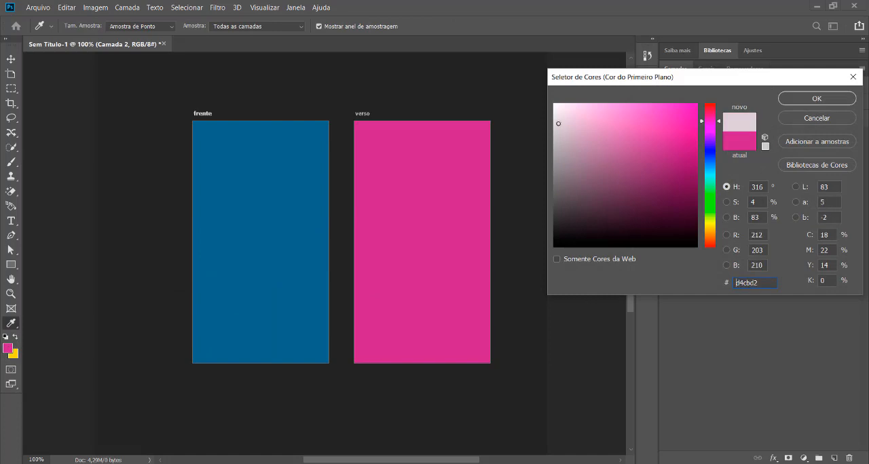
click(710, 198)
click(645, 160)
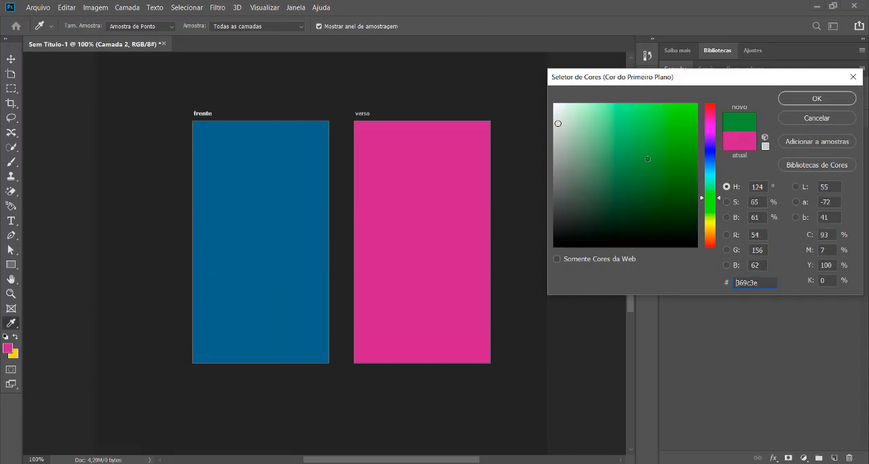
click(816, 98)
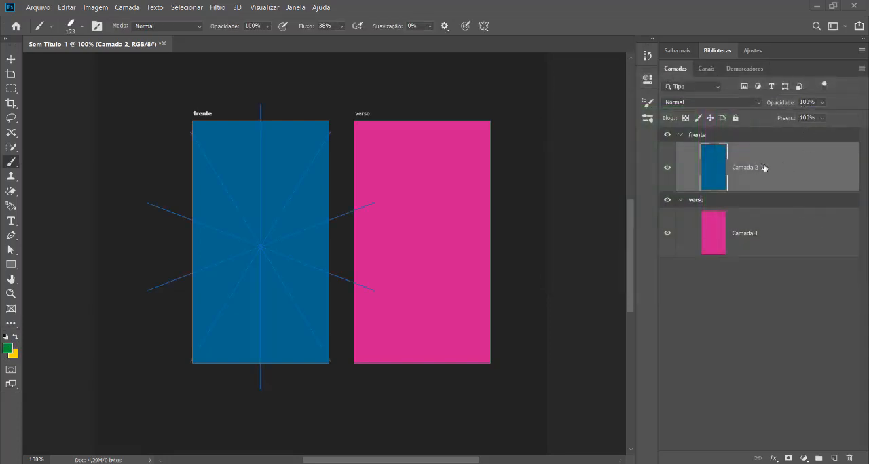
Reduce the brush to 40 px, paint a green mandala test pattern across the frente artboard, and undo it.
key(bracketright)
key(bracketleft)
mouse_move(249, 223)
mouse_down()
mouse_move(284, 233)
mouse_move(292, 266)
mouse_move(241, 294)
mouse_move(208, 261)
mouse_move(199, 177)
mouse_move(258, 138)
mouse_move(328, 135)
mouse_move(351, 165)
mouse_move(352, 255)
mouse_move(333, 325)
mouse_up()
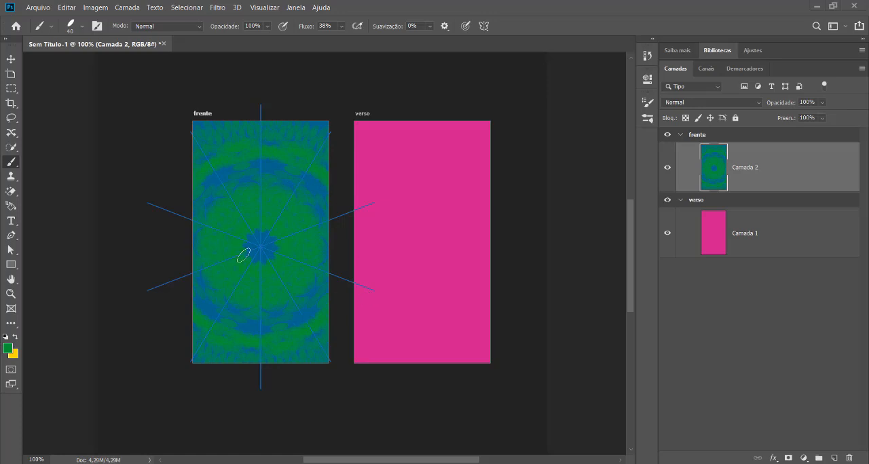
key(ctrl+plus)
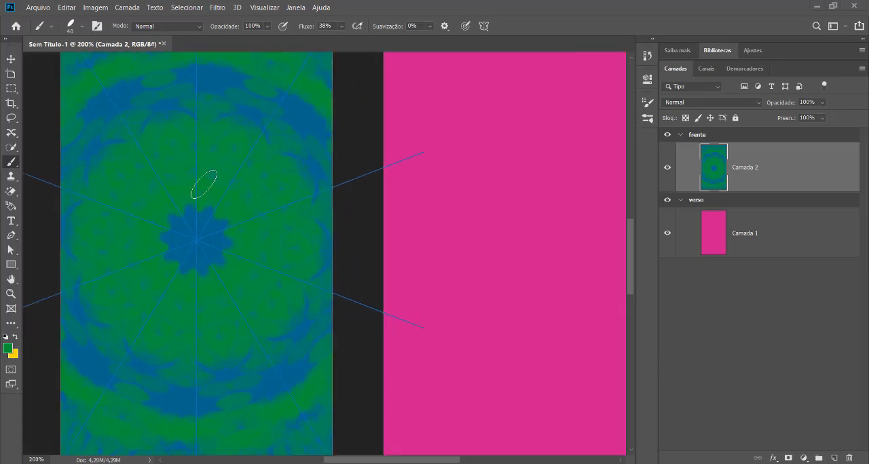
key(ctrl+minus)
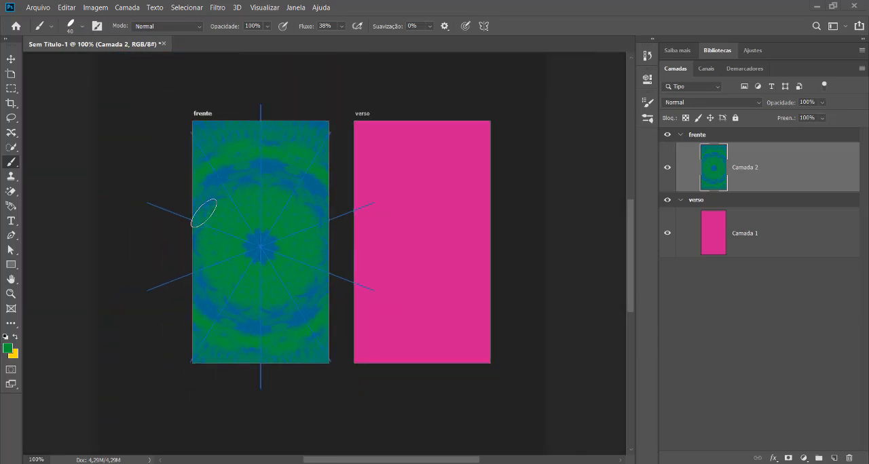
key(ctrl+z)
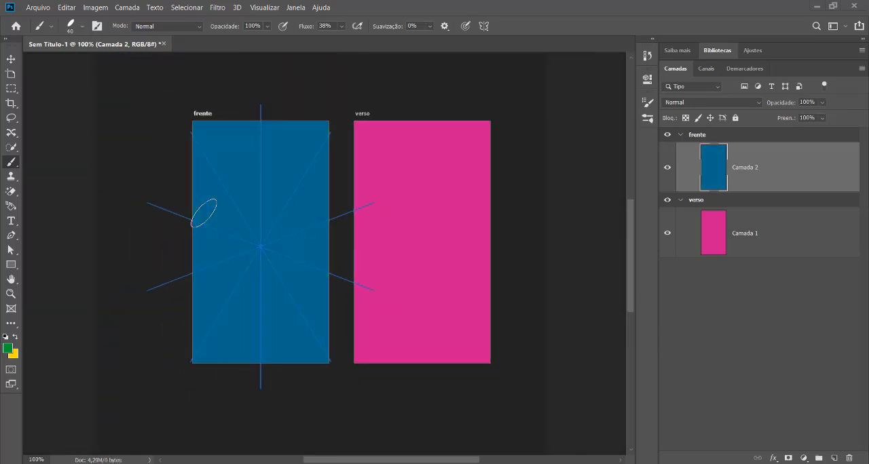
Compare brush tips in the detailed settings, choose the oval 50 px tip with 152% spacing and paint a test stroke on frente.
click(75, 28)
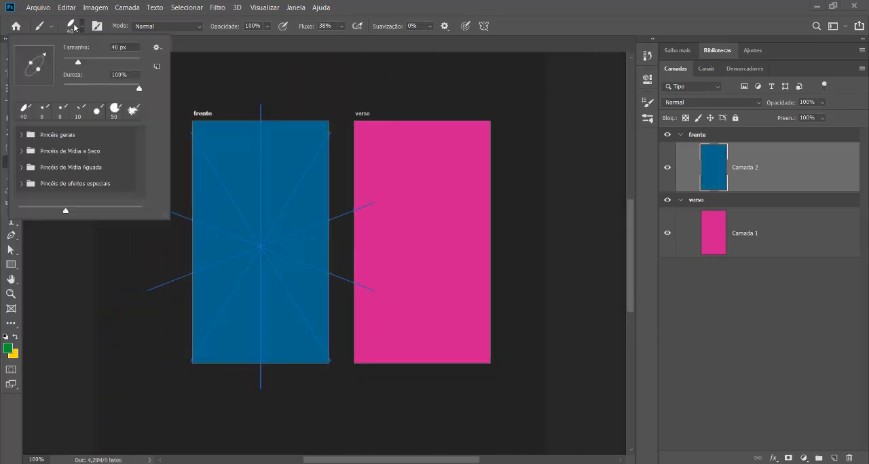
click(97, 26)
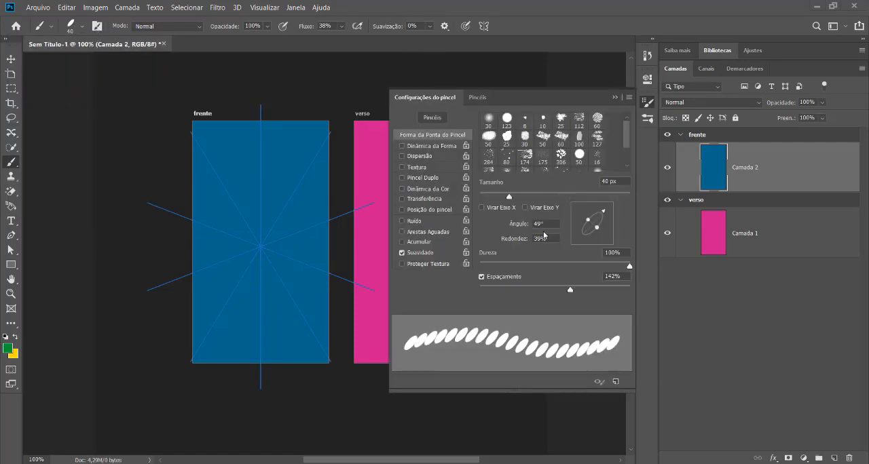
click(506, 119)
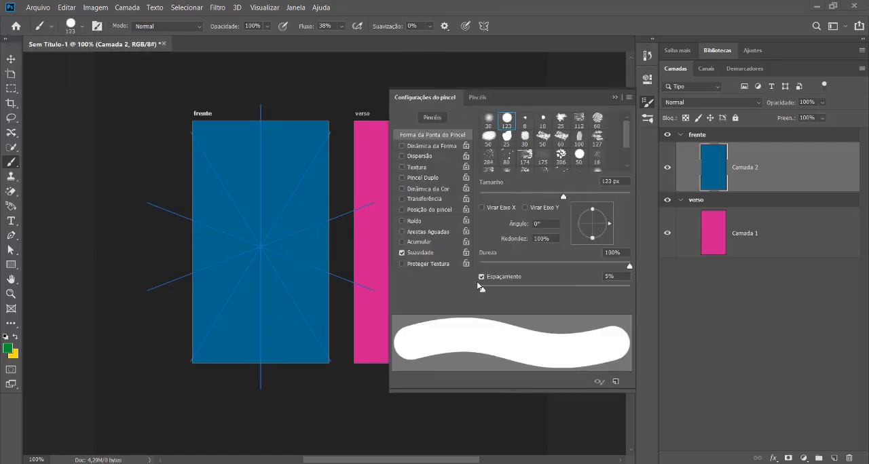
click(543, 120)
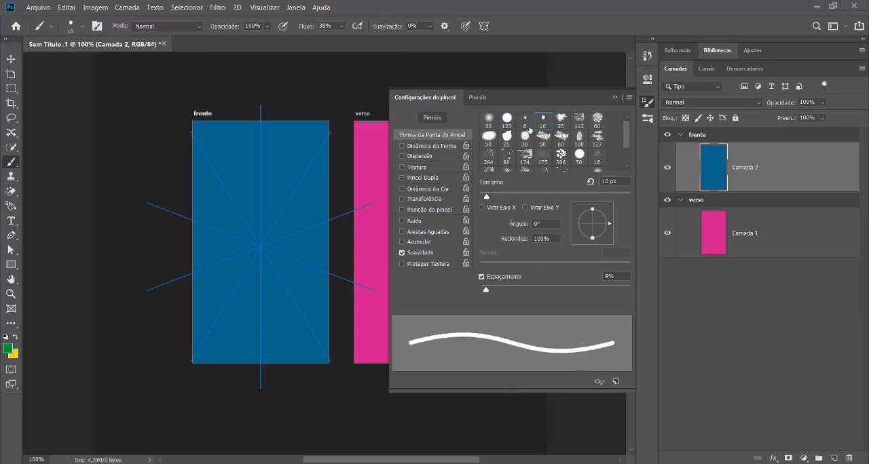
click(509, 134)
click(482, 139)
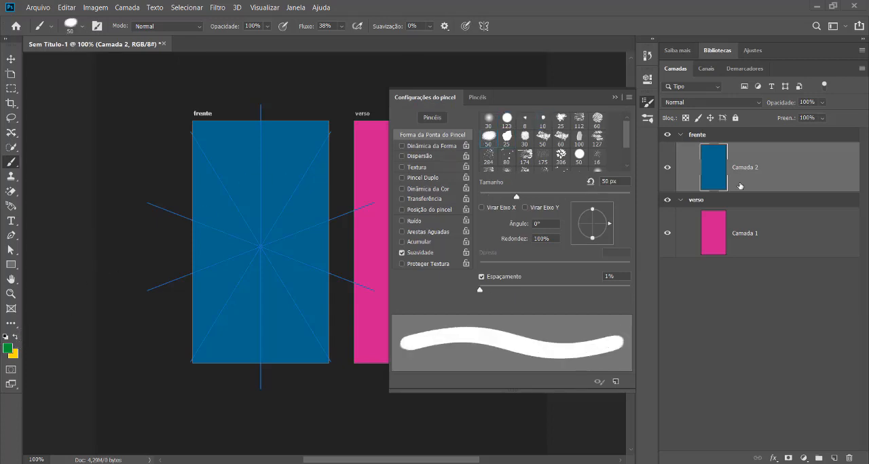
drag(483, 289, 574, 289)
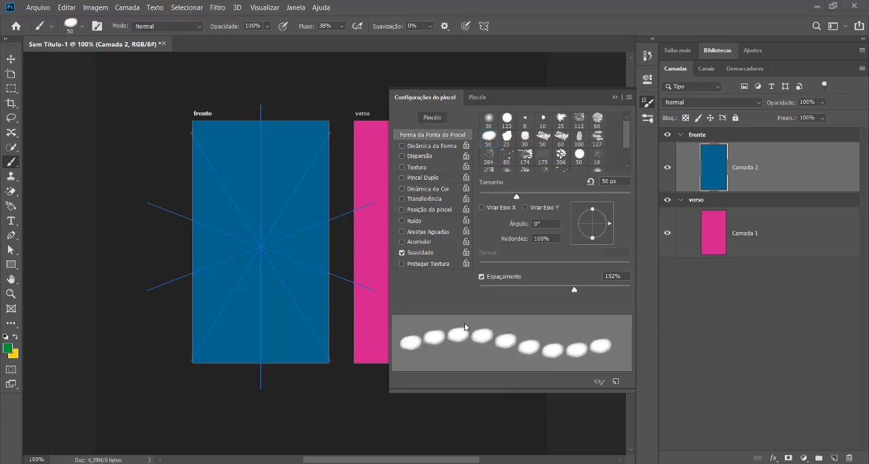
mouse_move(253, 228)
mouse_down()
mouse_move(308, 251)
mouse_move(265, 297)
mouse_move(188, 241)
mouse_move(200, 170)
mouse_move(287, 129)
mouse_up()
Choose the hard round 123 px brush tip and set its spacing to 92%.
click(489, 120)
click(513, 118)
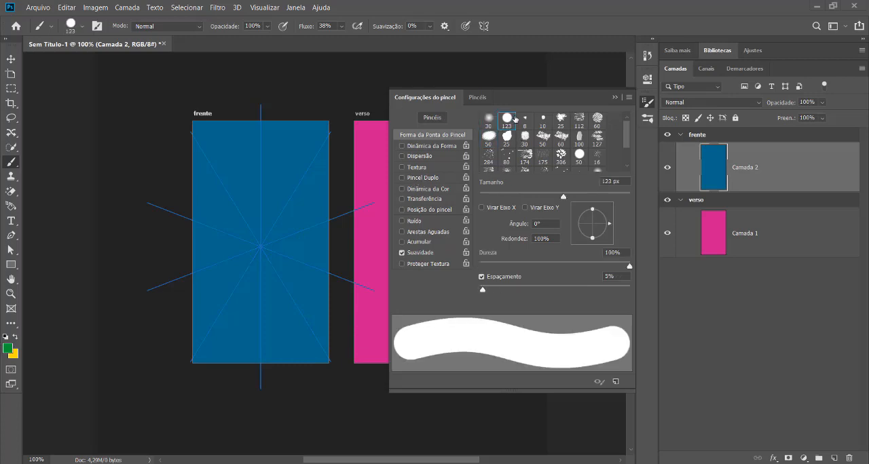
drag(483, 288, 547, 291)
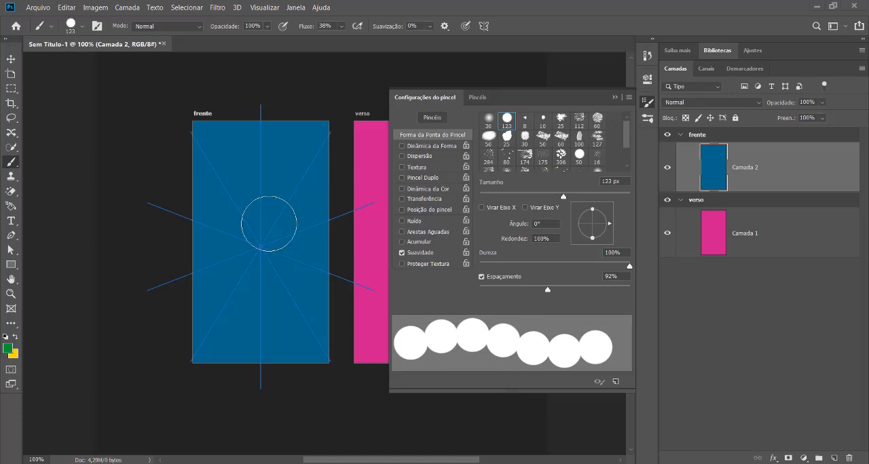
Reduce the round brush to 40 px, paint a mandala test stroke on the frente artboard, and undo the stroke.
key(bracketleft)
key(bracketleft)
key(bracketleft)
key(bracketleft)
key(bracketleft)
key(bracketleft)
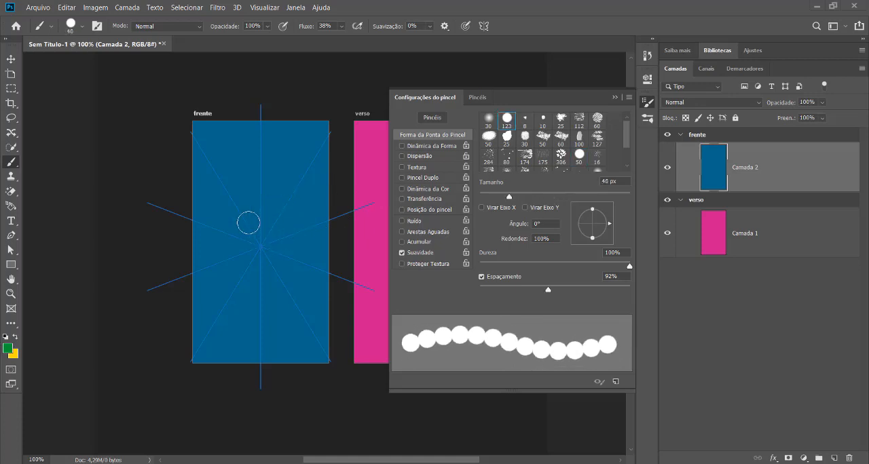
mouse_move(249, 222)
mouse_down()
mouse_move(289, 239)
mouse_move(267, 297)
mouse_move(191, 228)
mouse_move(214, 169)
mouse_move(284, 116)
mouse_move(309, 117)
mouse_up()
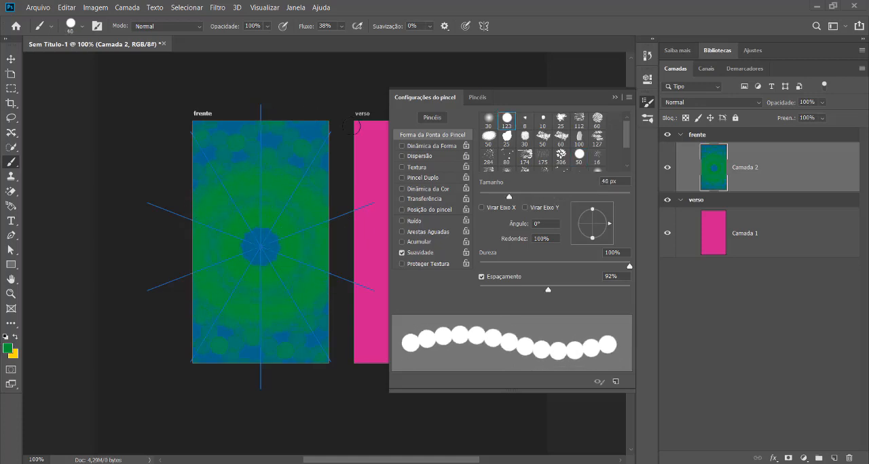
key(ctrl+z)
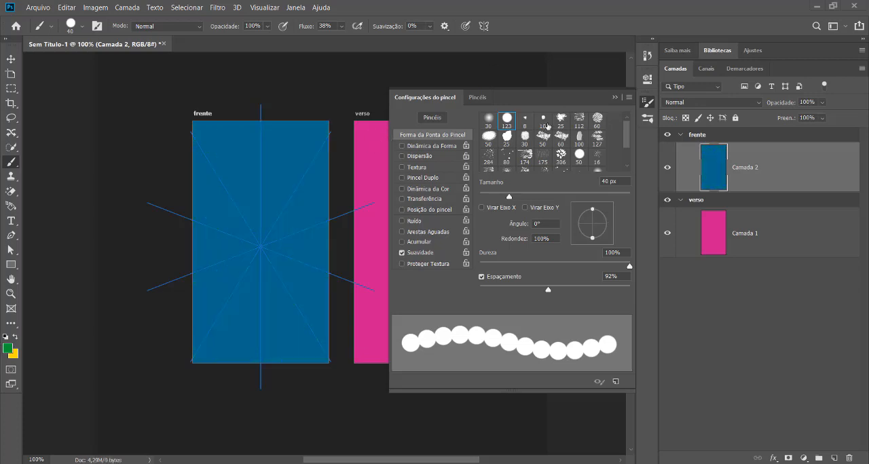
Switch the brush symmetry to Espiral and enlarge the spiral guide towards the upper part of the frente artboard.
click(485, 26)
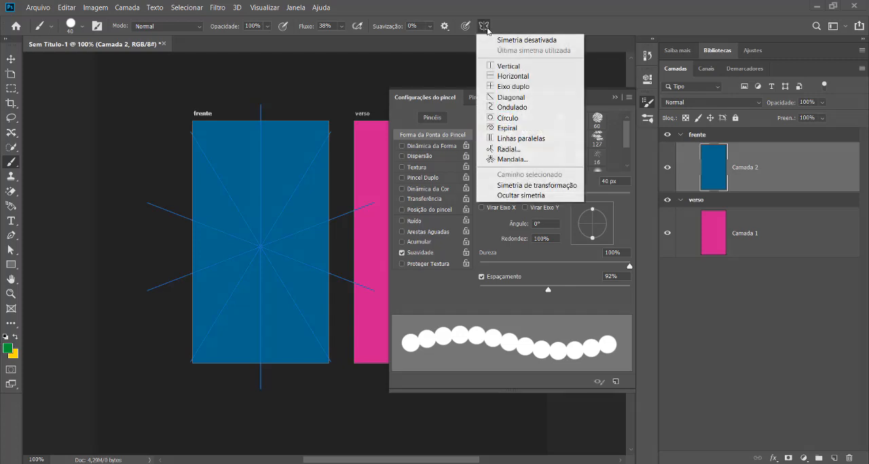
click(523, 130)
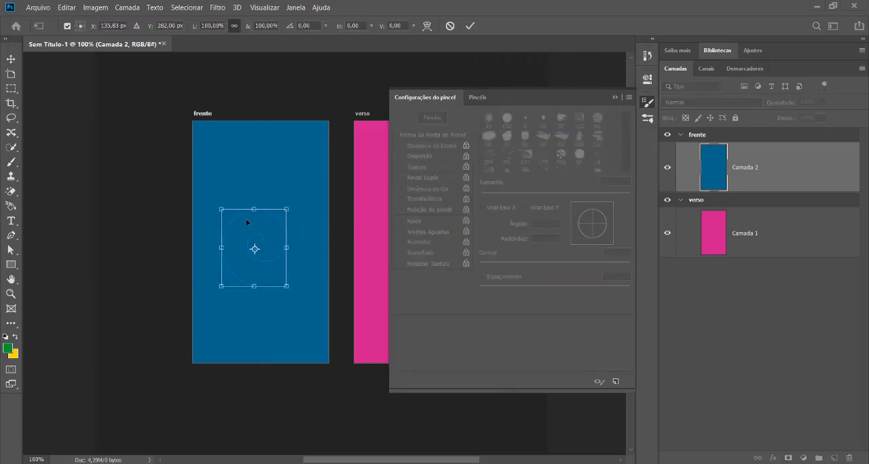
drag(284, 209, 353, 146)
key(Return)
Paint a test stroke with the spiral symmetry, and undo both the stroke and the guide's enlargement.
mouse_move(274, 170)
mouse_down()
mouse_move(298, 158)
mouse_move(325, 217)
mouse_move(287, 291)
mouse_move(202, 217)
mouse_move(209, 154)
mouse_move(257, 167)
mouse_move(272, 237)
mouse_move(251, 275)
mouse_move(217, 200)
mouse_move(316, 150)
mouse_move(332, 240)
mouse_move(266, 258)
mouse_move(292, 156)
mouse_move(331, 197)
mouse_move(270, 266)
mouse_move(242, 177)
mouse_move(305, 119)
mouse_move(256, 269)
mouse_move(287, 244)
mouse_move(321, 148)
mouse_move(240, 327)
mouse_move(215, 122)
mouse_move(295, 182)
mouse_move(259, 317)
mouse_move(236, 175)
mouse_move(298, 118)
mouse_move(328, 256)
mouse_up()
key(ctrl+z)
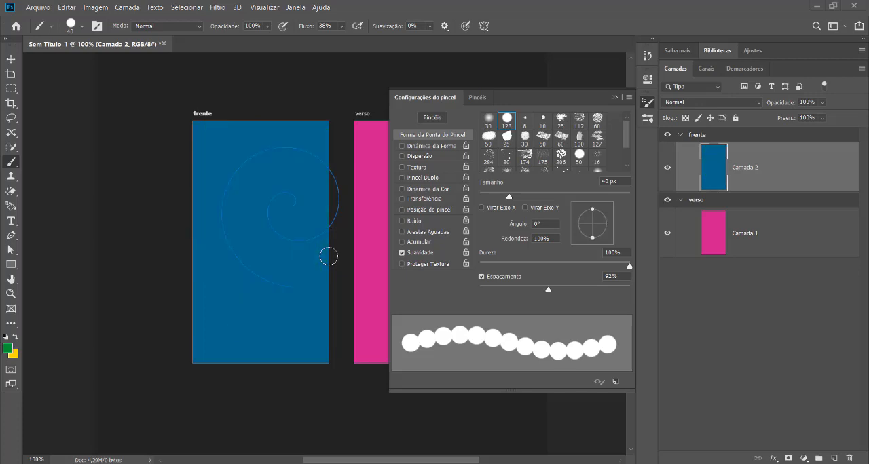
key(ctrl+z)
Switch the brush symmetry to Radial with 5 segments and skew the guide's upper-right corner up beyond the frente artboard.
click(483, 26)
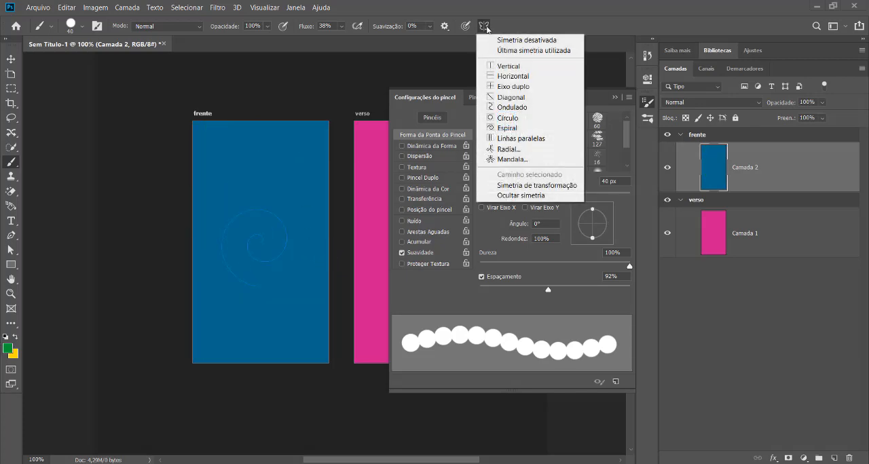
click(509, 150)
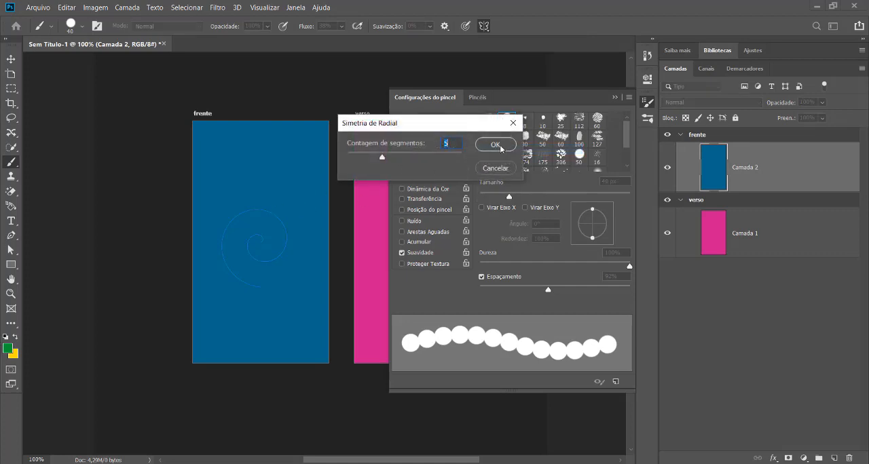
click(493, 145)
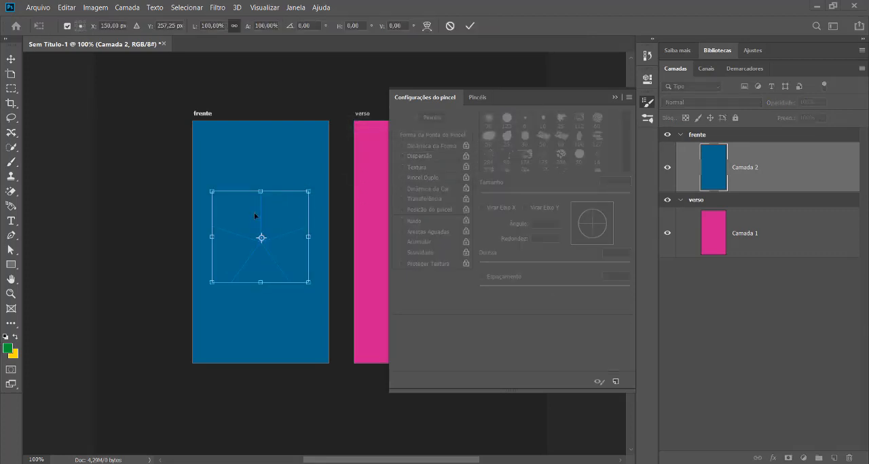
drag(309, 192, 363, 99)
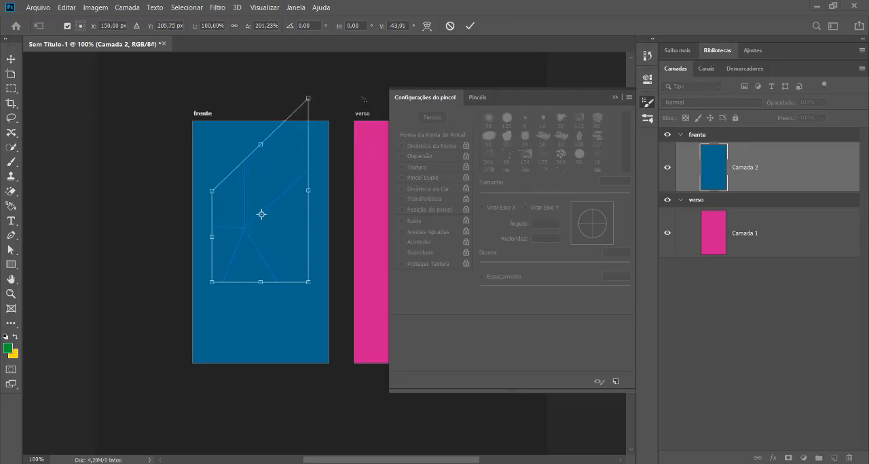
key(Return)
Paint a green test stroke with the radial symmetry across the frente artboard, and undo the stroke.
mouse_move(187, 228)
mouse_down()
mouse_move(227, 204)
mouse_move(275, 207)
mouse_move(283, 257)
mouse_move(213, 270)
mouse_move(199, 190)
mouse_move(239, 143)
mouse_move(321, 141)
mouse_move(342, 198)
mouse_move(318, 307)
mouse_move(226, 362)
mouse_up()
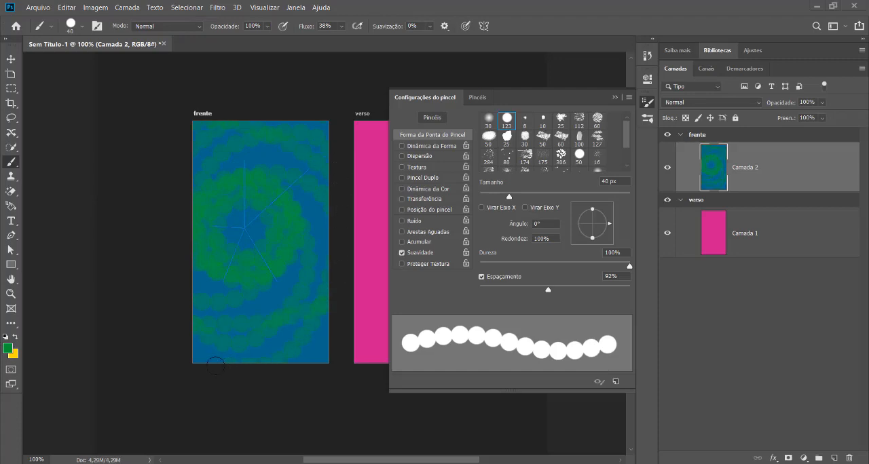
key(ctrl+z)
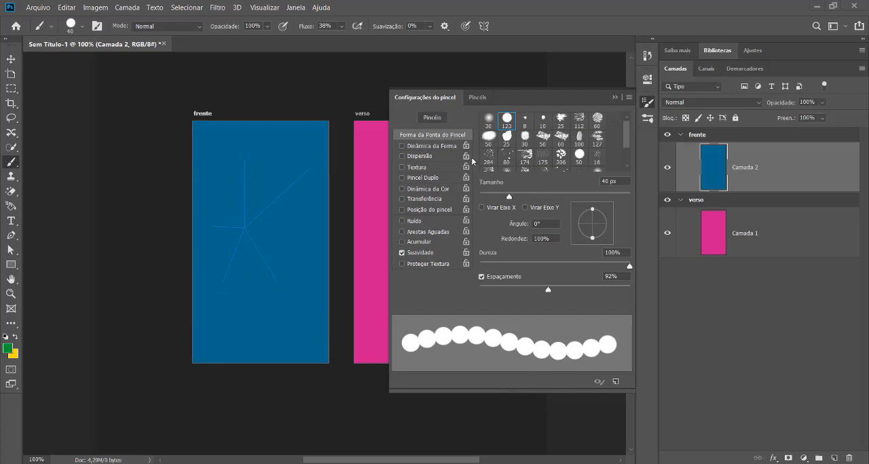
click(432, 146)
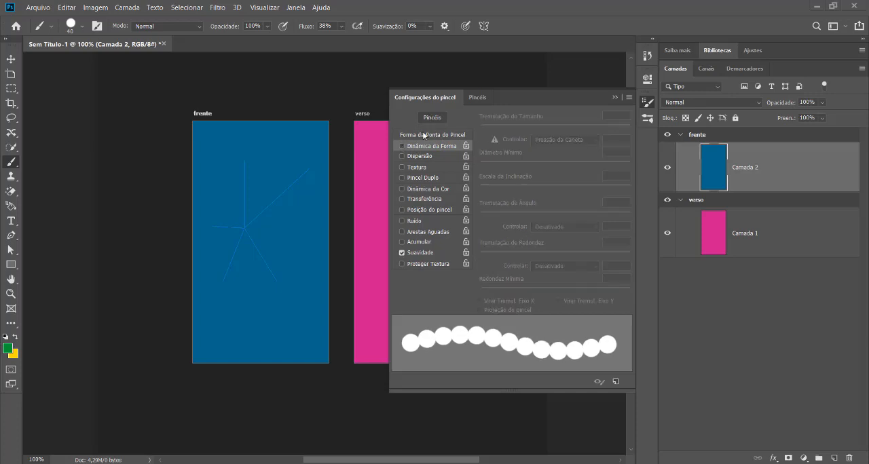
click(425, 135)
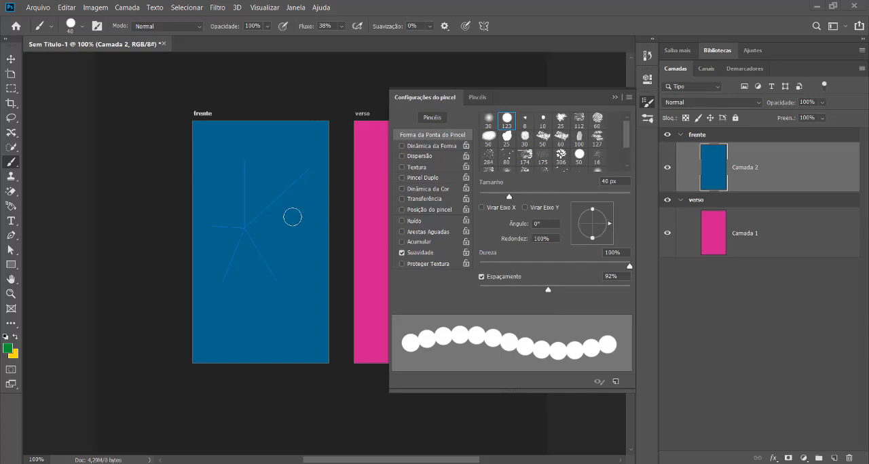
Set up a Mandala symmetry with 10 segments, pull its guide's upper-right corner outward, and paint a green mandala pattern across the frente artboard.
click(483, 26)
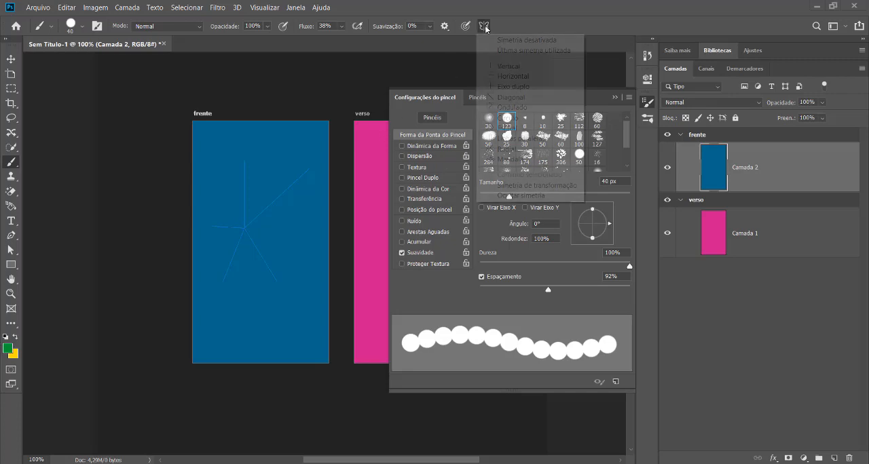
click(519, 160)
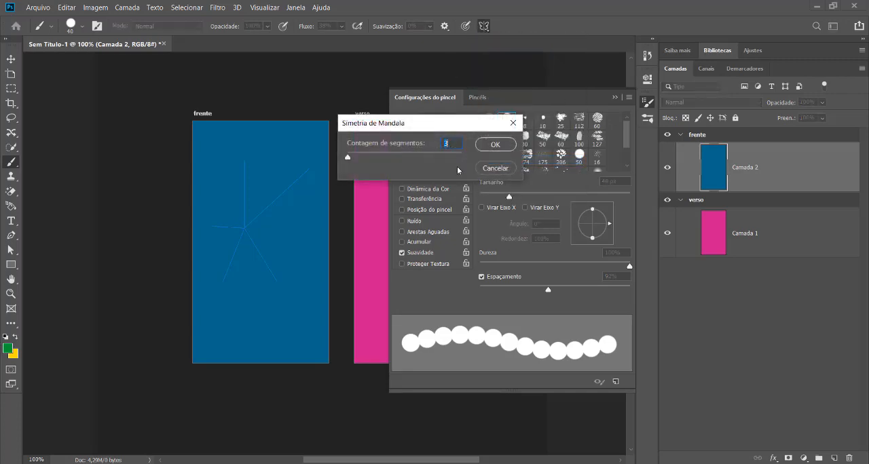
text(10)
key(Return)
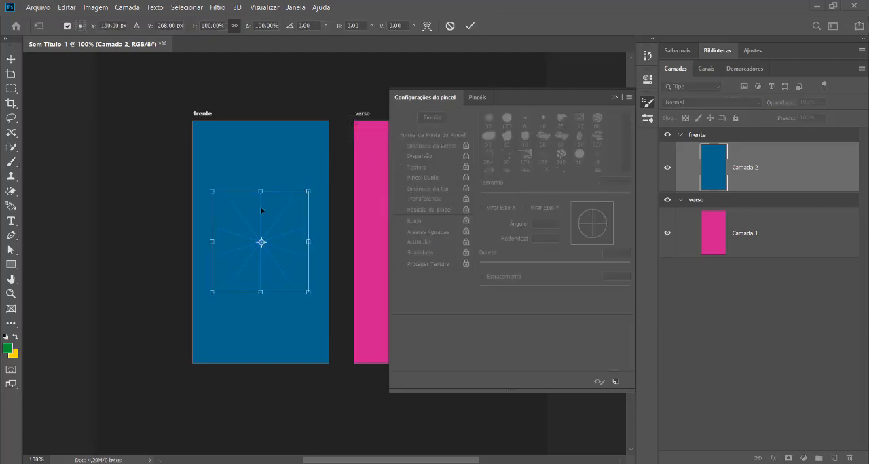
drag(308, 191, 331, 161)
key(Return)
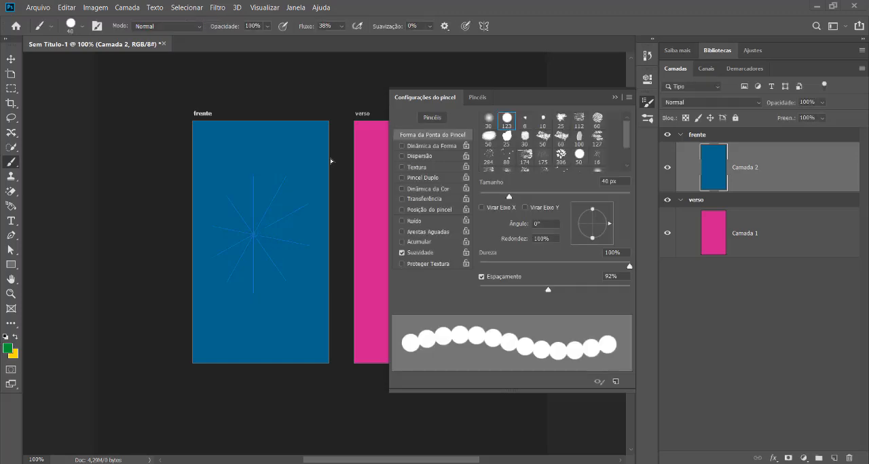
mouse_move(243, 223)
mouse_down()
mouse_move(284, 220)
mouse_move(273, 284)
mouse_move(203, 217)
mouse_move(215, 142)
mouse_move(338, 161)
mouse_move(365, 232)
mouse_up()
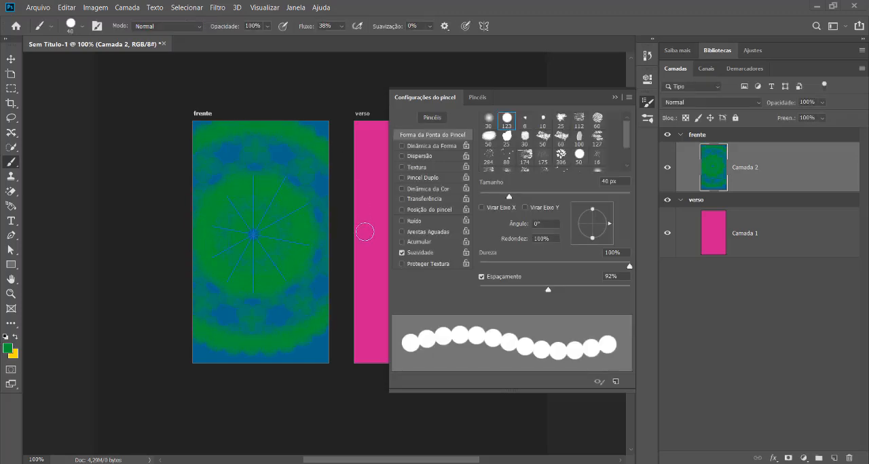